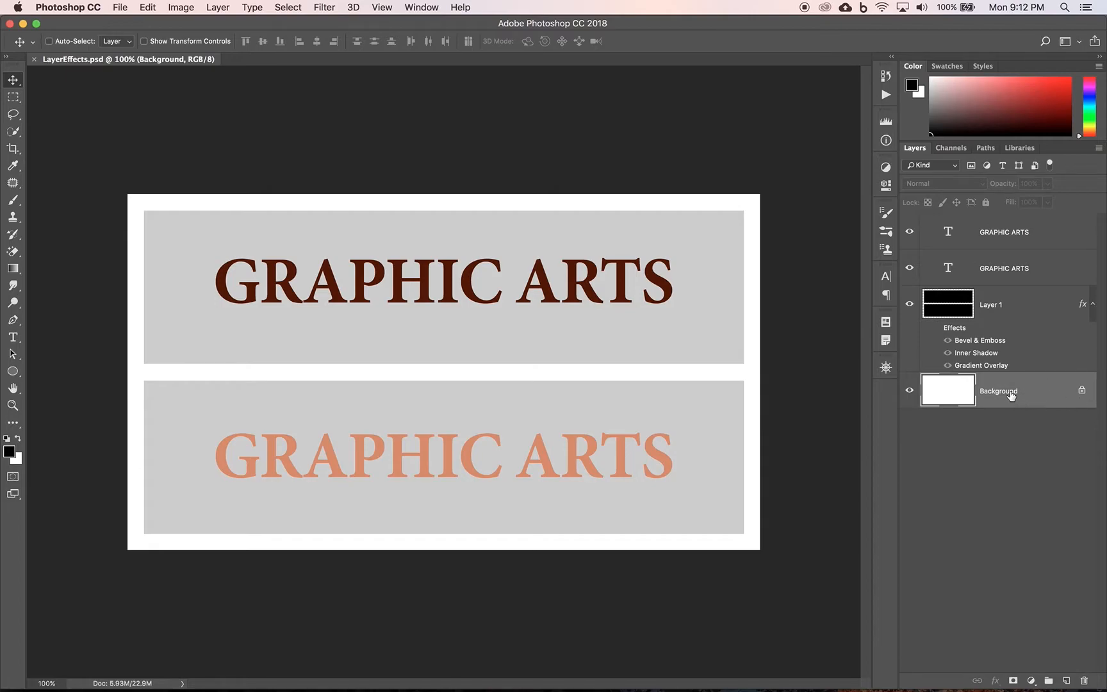
Unlock the Background layer, add a Pattern Overlay effect to it, and open the pattern presets.
click(1081, 392)
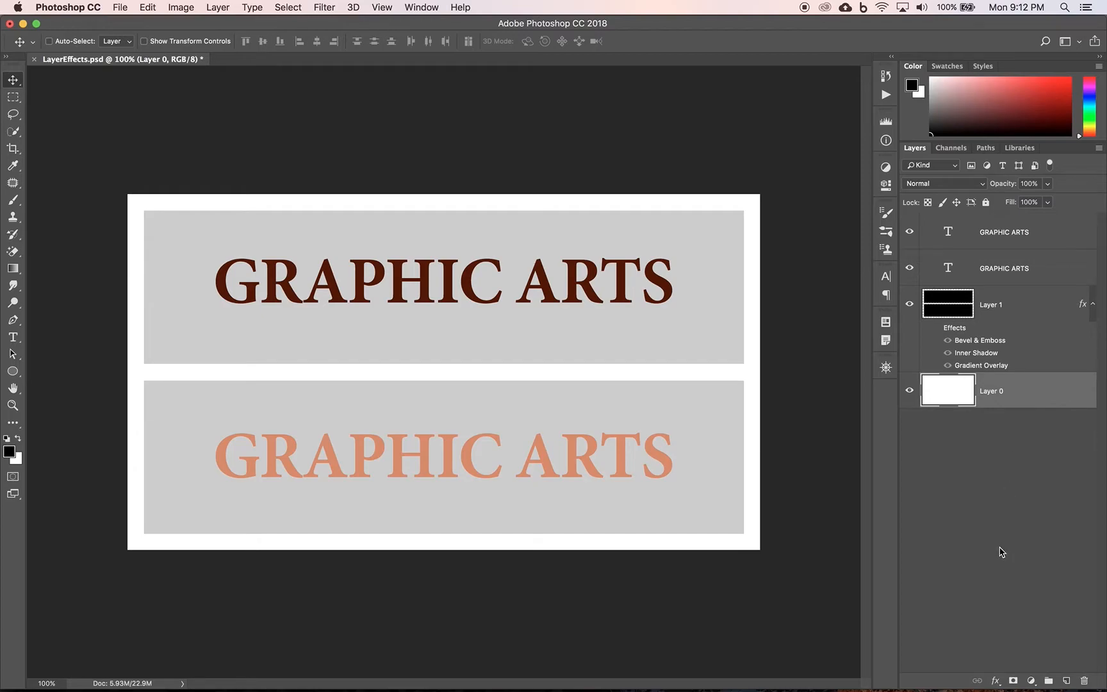
click(996, 681)
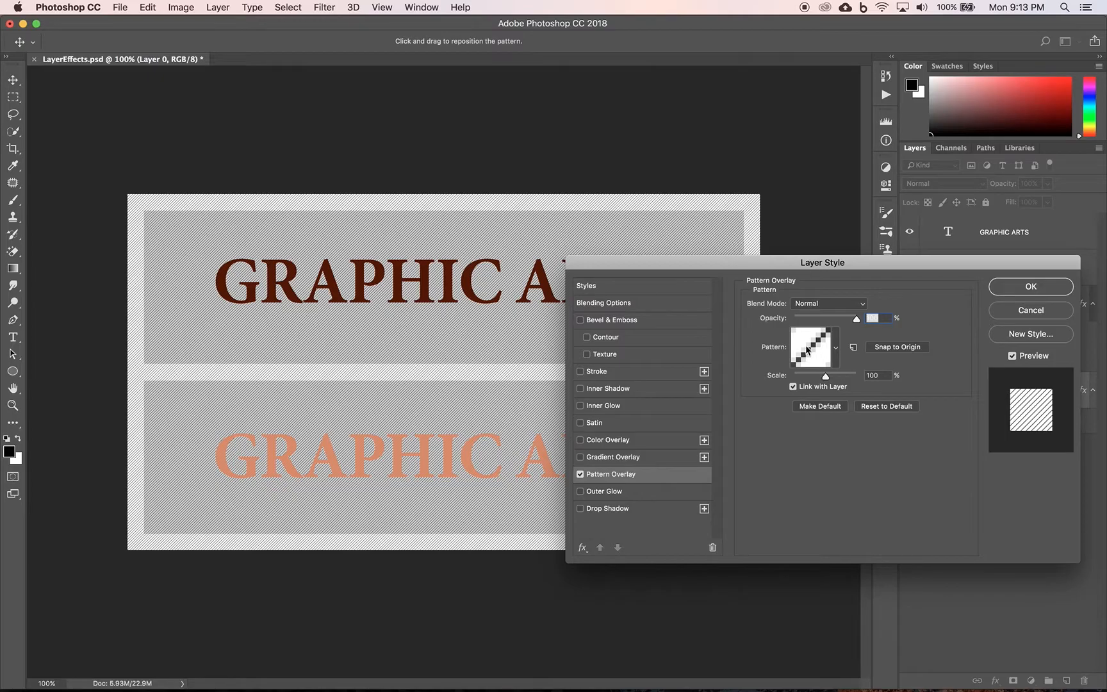
click(836, 348)
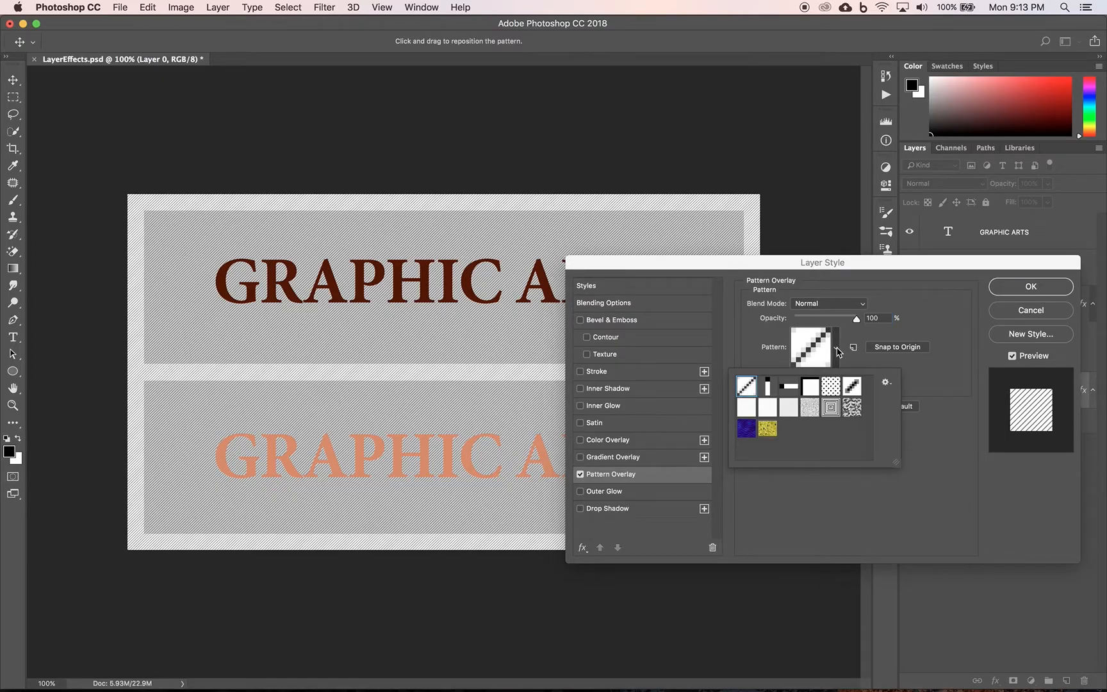
Try several preset patterns in the overlay, including the paper textures, concentric squares, yellow, blue waves and dots.
click(747, 410)
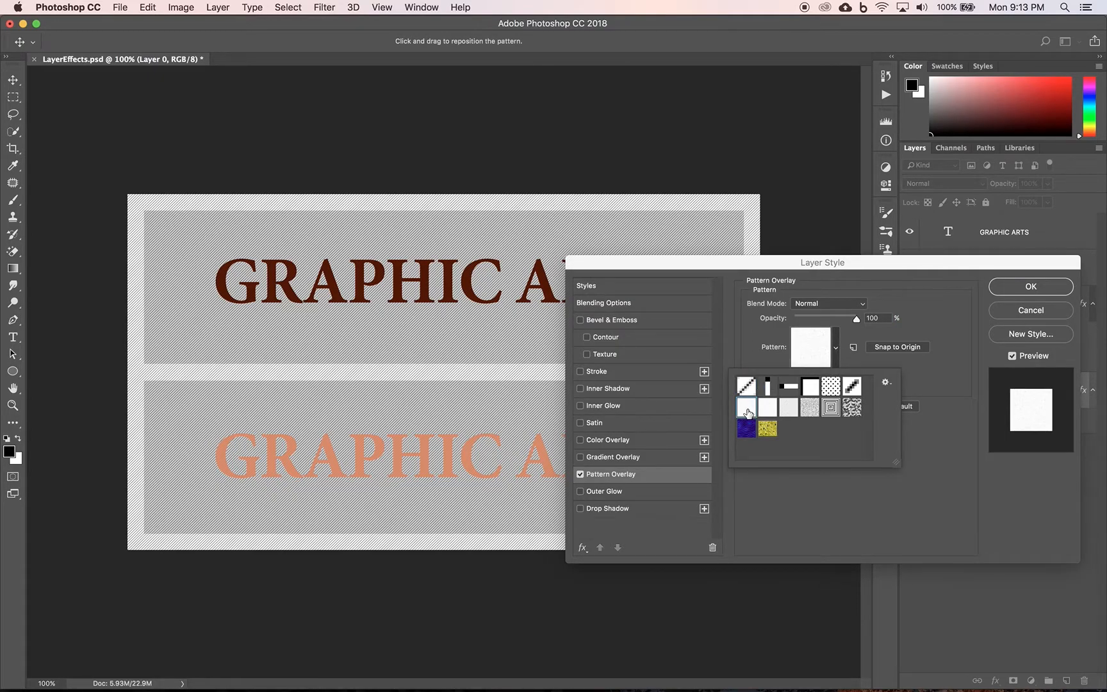
click(810, 410)
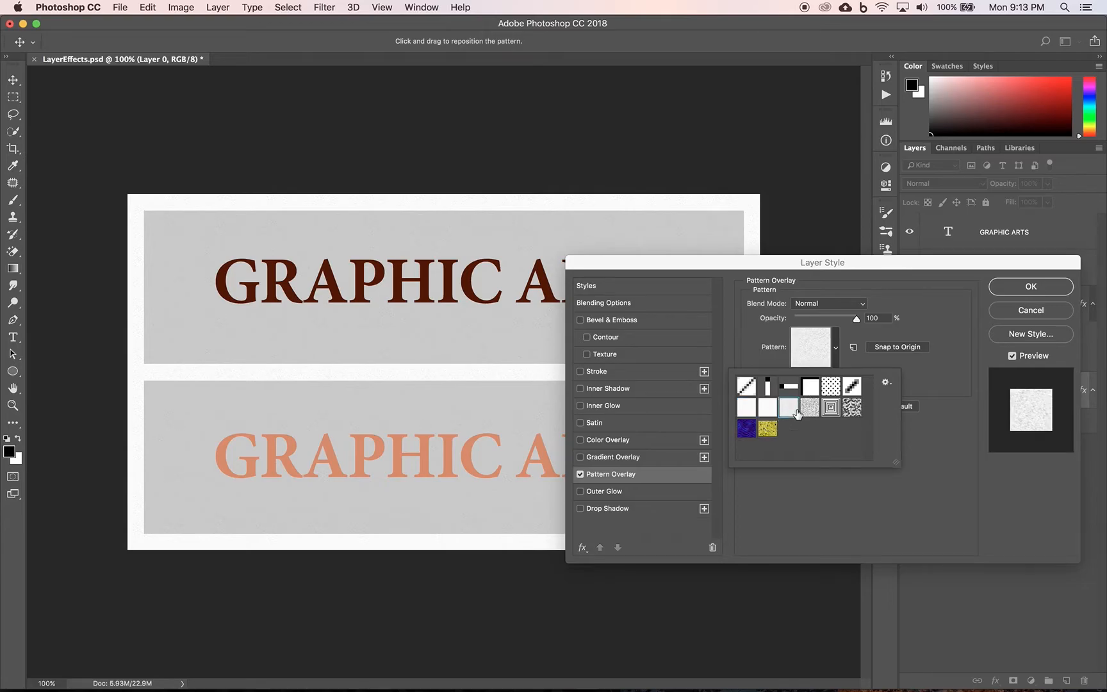
click(831, 410)
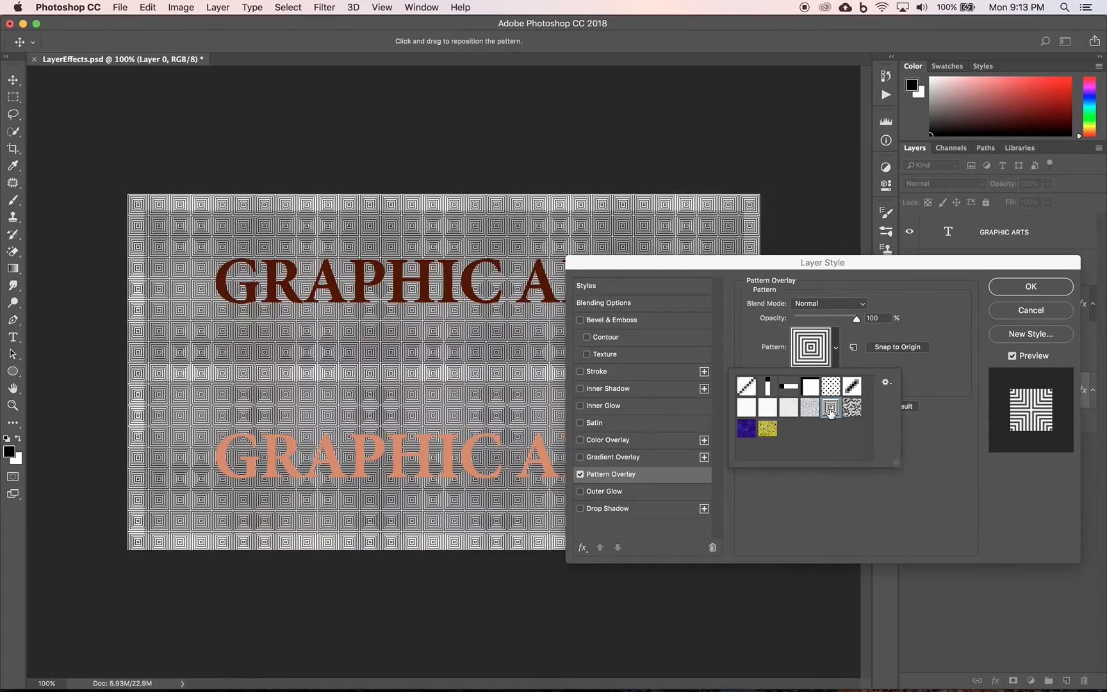
click(852, 410)
click(768, 429)
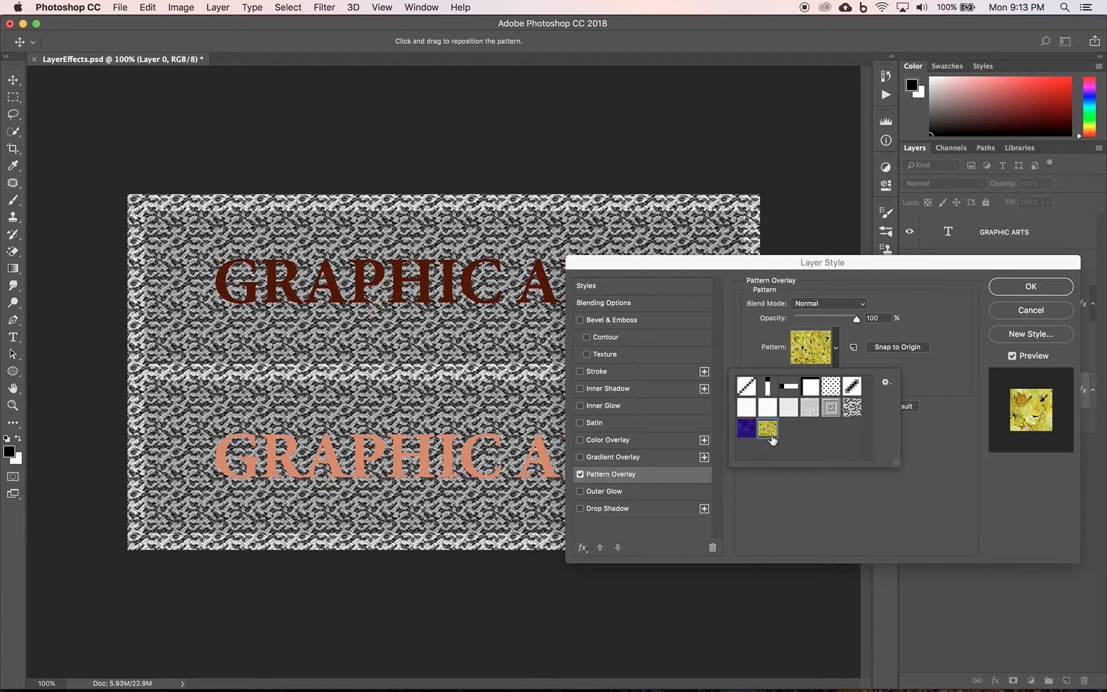
click(747, 434)
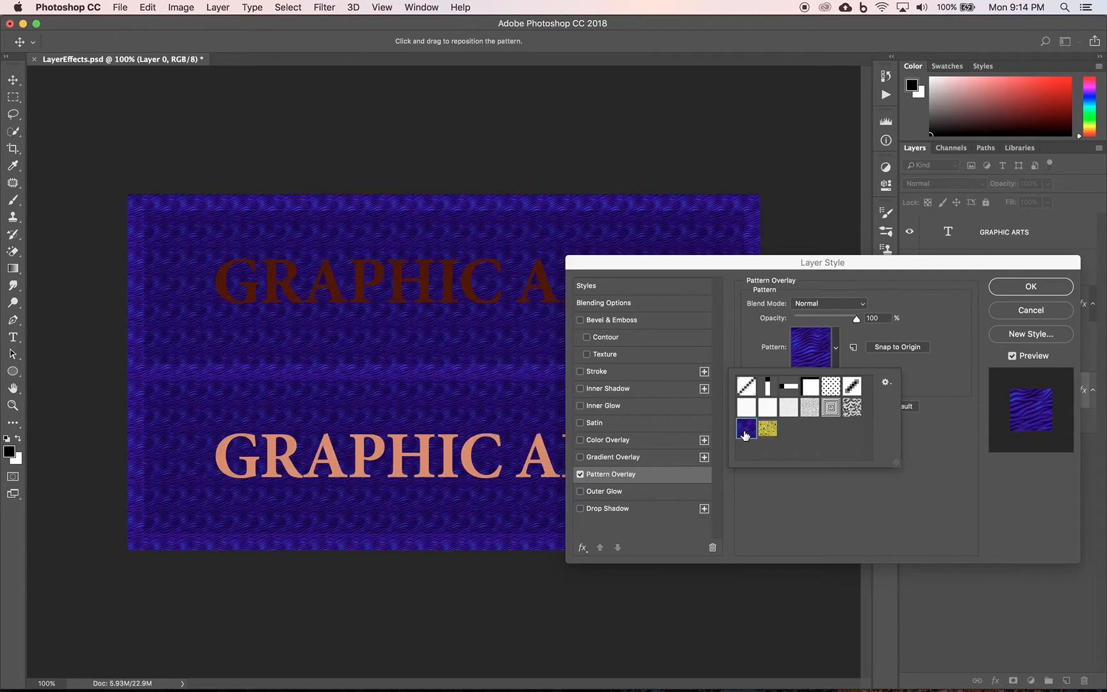
click(852, 388)
click(831, 388)
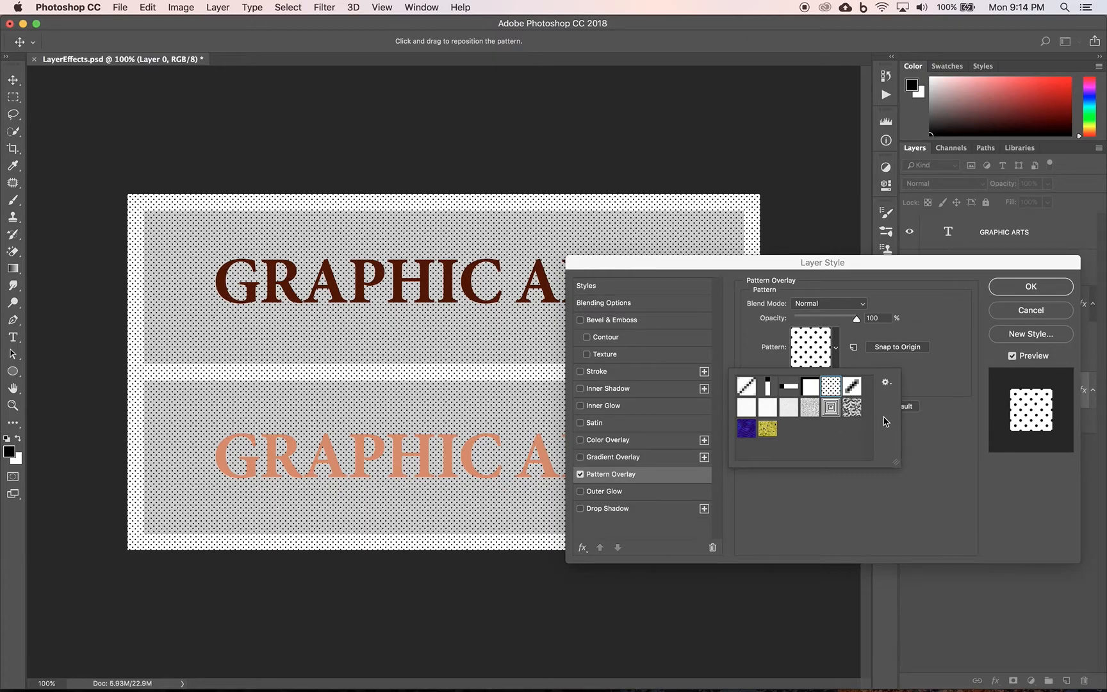
Append the Rock Patterns set to the current pattern presets.
click(886, 383)
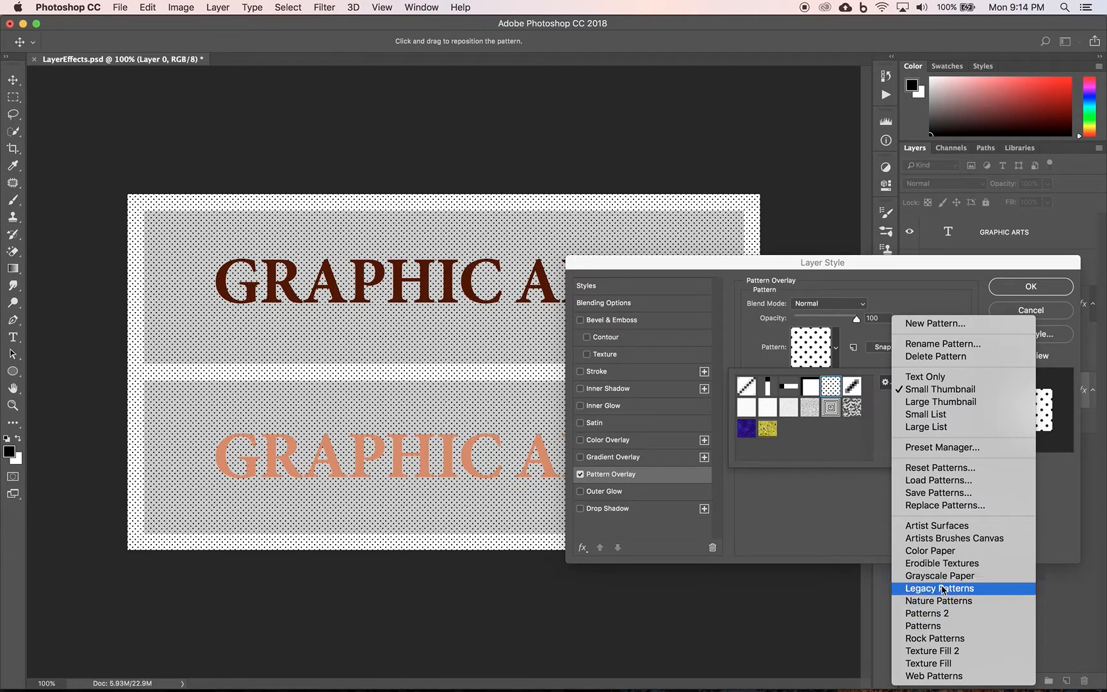
click(937, 638)
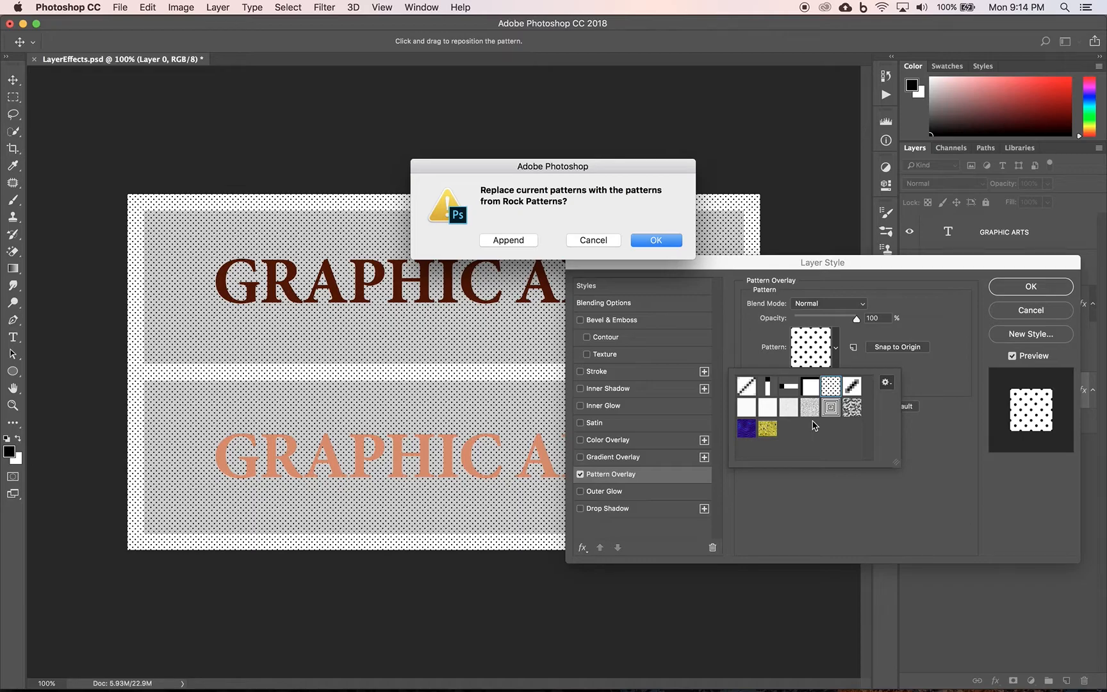
click(513, 240)
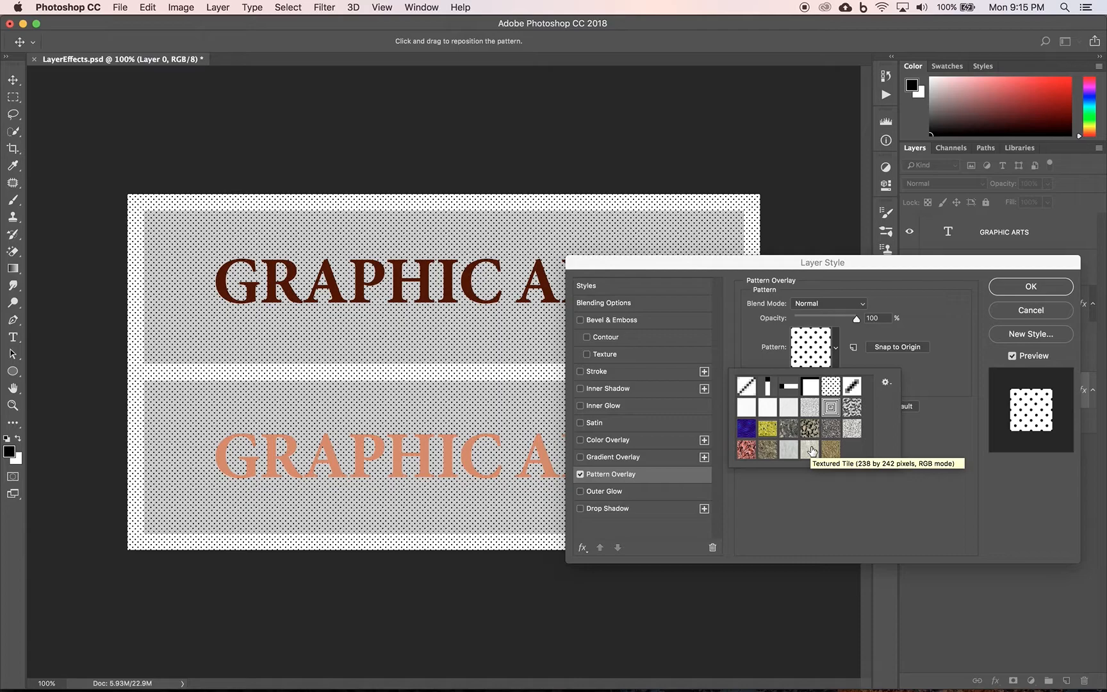
Apply the Light Marble pattern as the background layer's pattern overlay and accept the layer style.
click(811, 451)
click(786, 452)
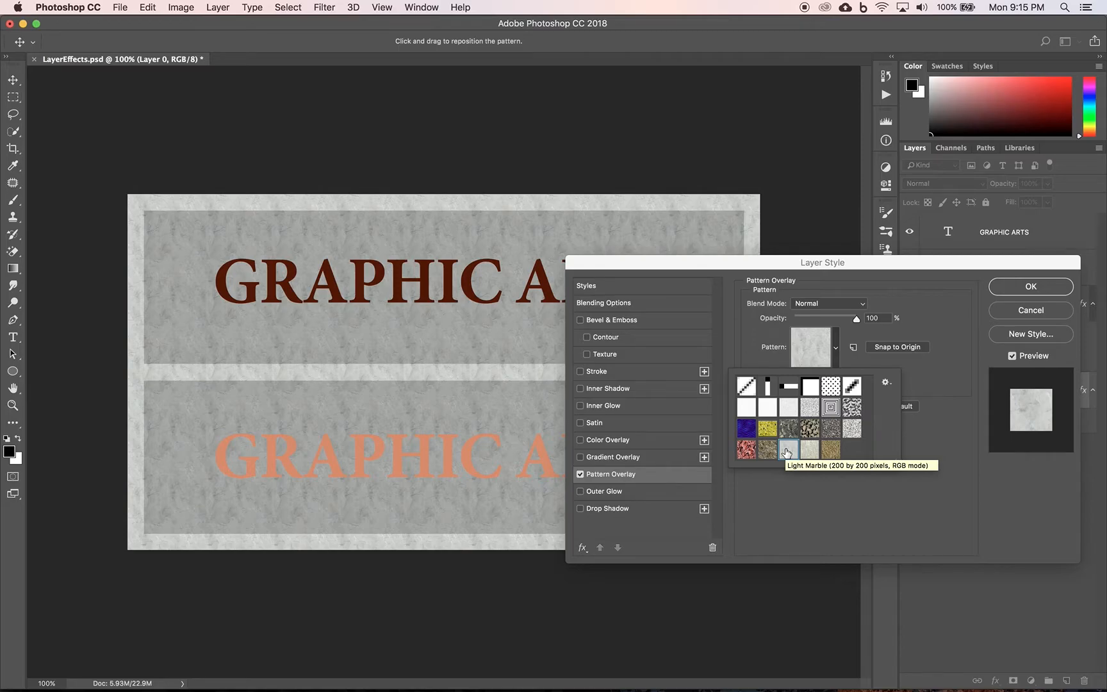
click(935, 371)
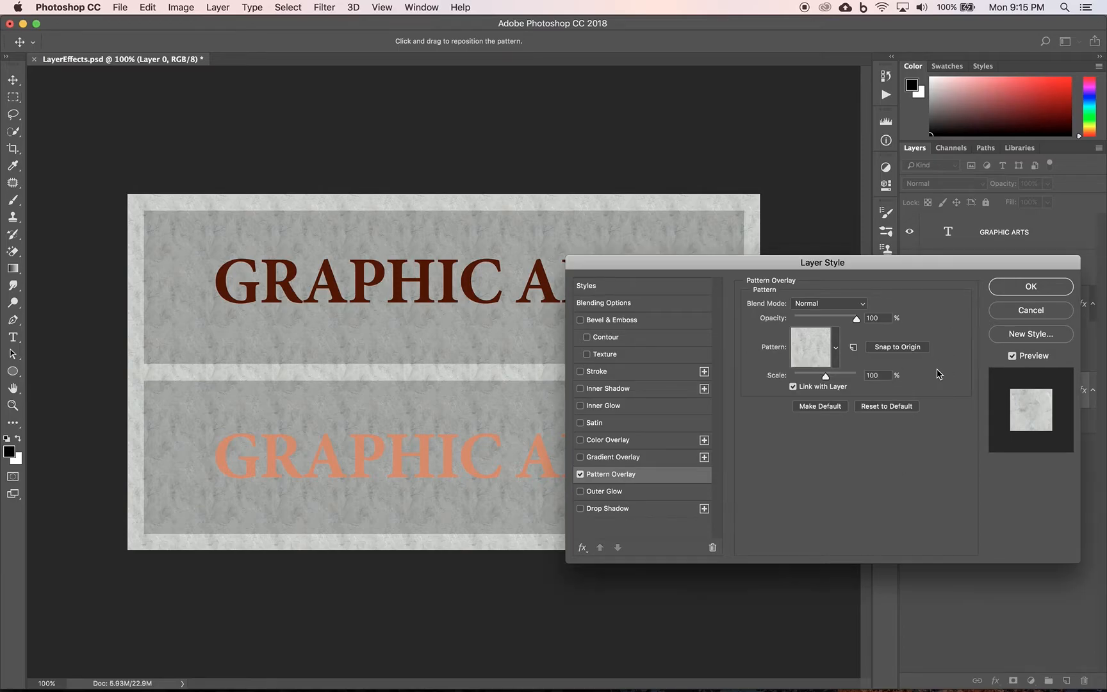
click(1029, 289)
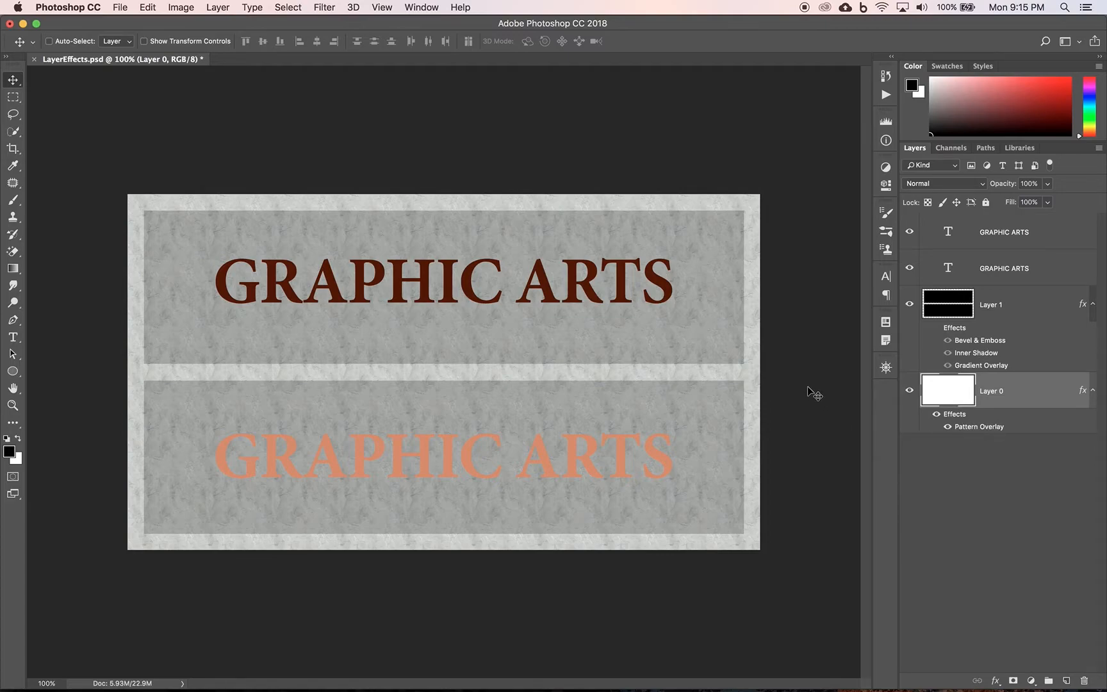
Compare Layer 0 with and without its Pattern Overlay effect and review the overlay's settings.
click(936, 416)
click(936, 415)
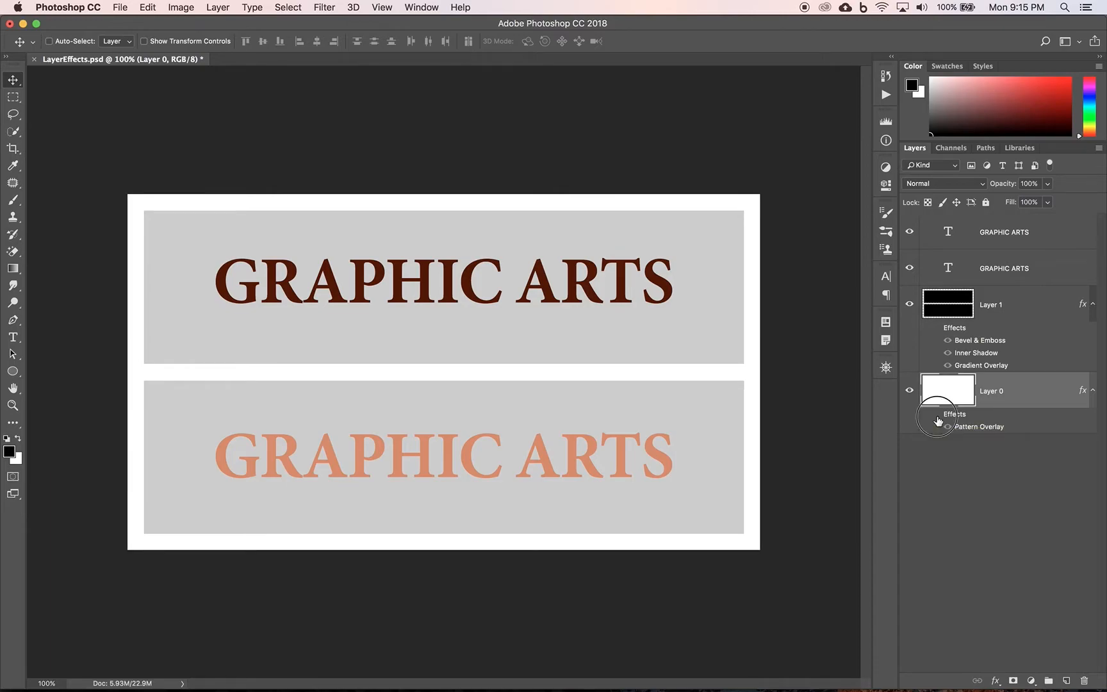
click(947, 426)
click(948, 428)
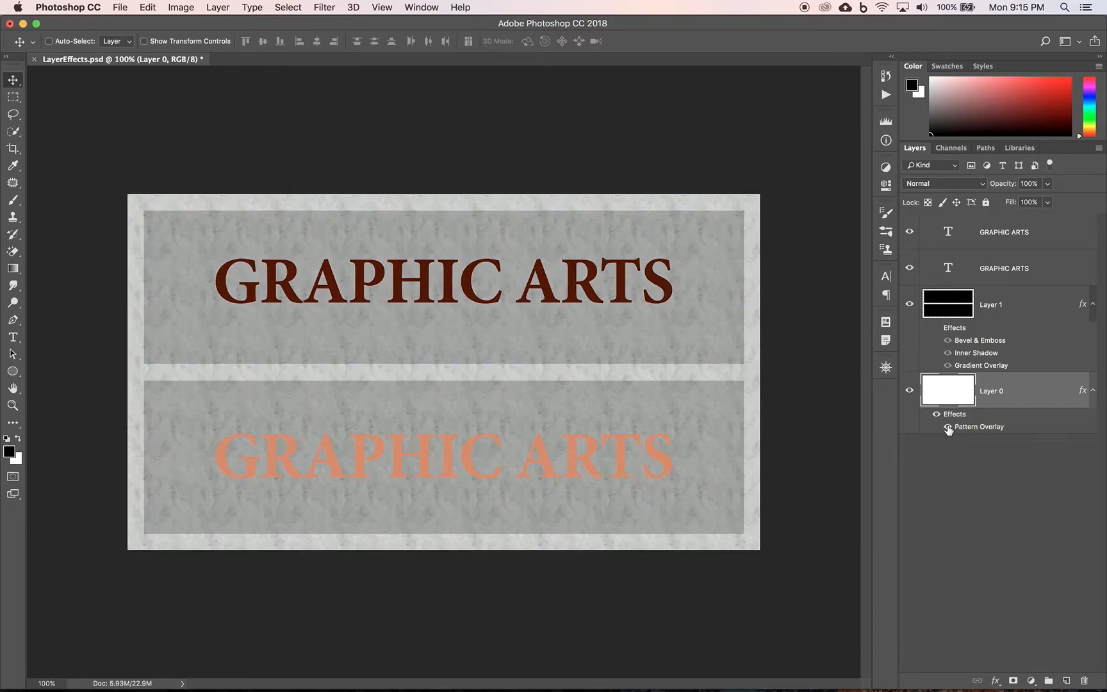
double_click(982, 429)
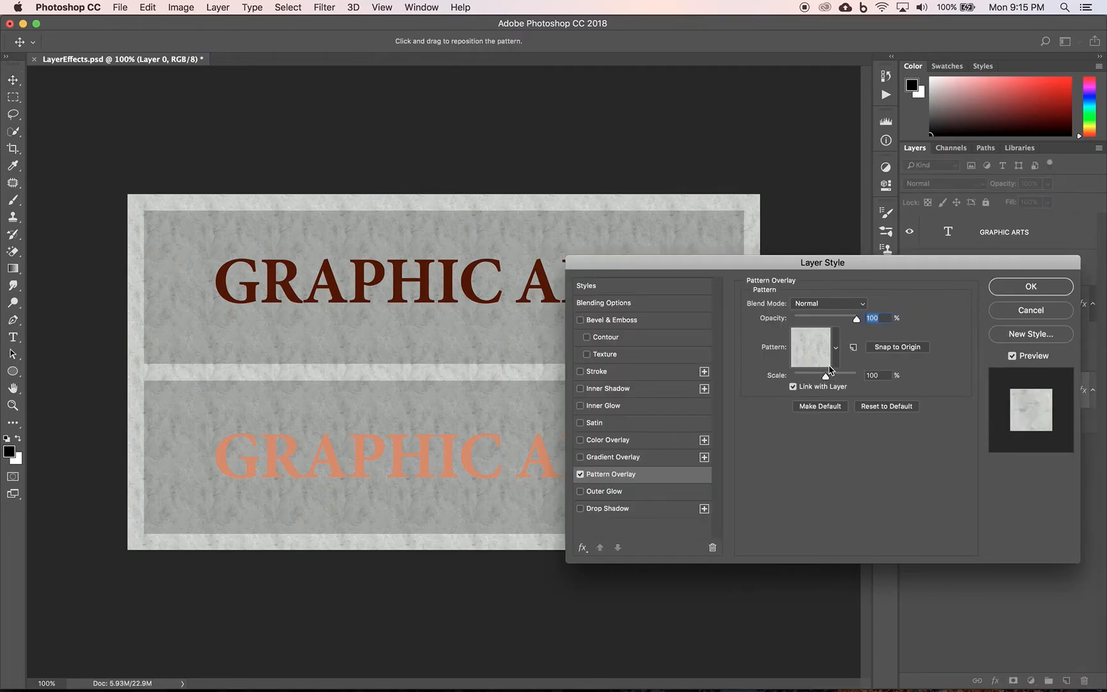
click(1033, 310)
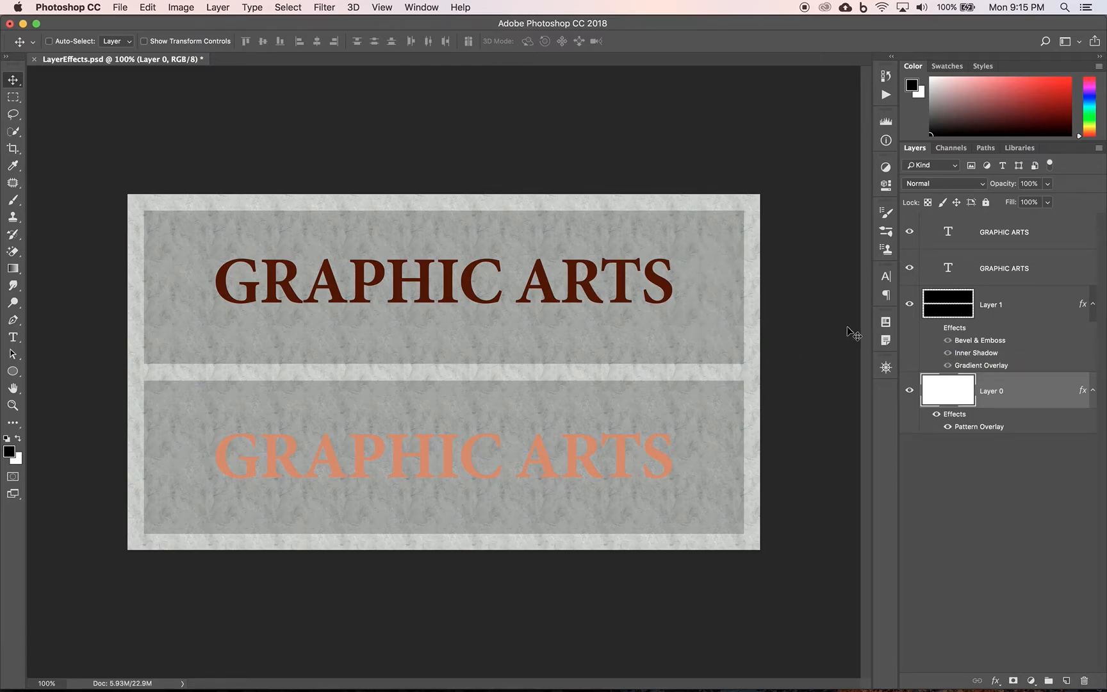
Turn on all of Layer 1's layer effects.
click(932, 330)
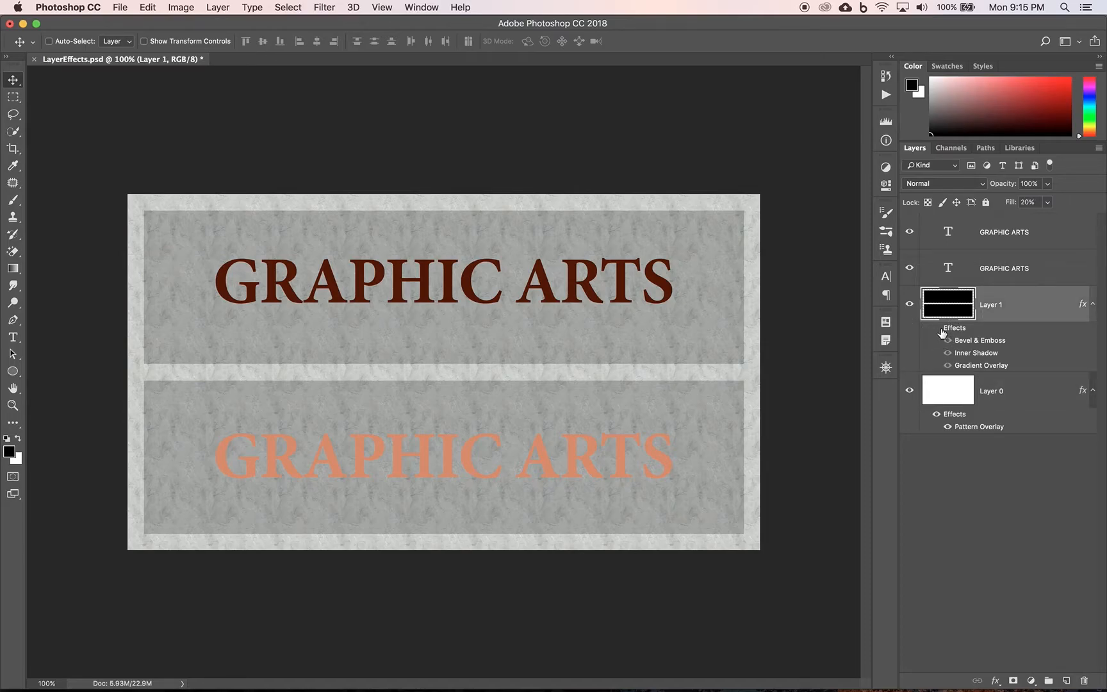
click(935, 328)
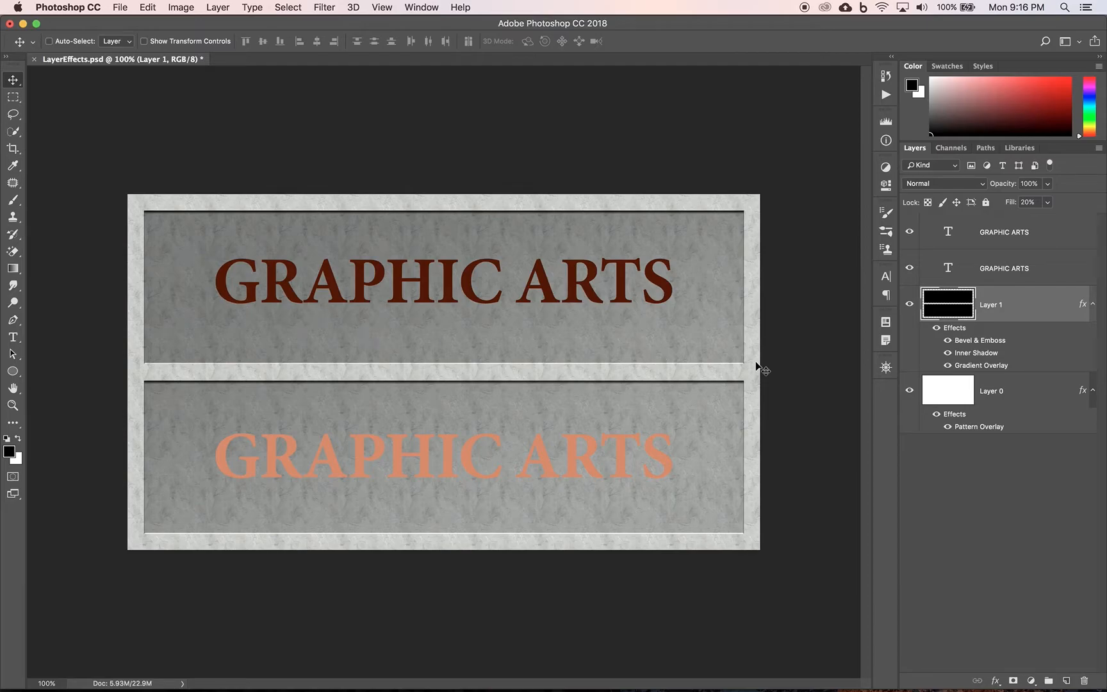
Review Layer 1's Inner Shadow settings and compare the panels with and without Bevel & Emboss and Inner Shadow.
double_click(977, 353)
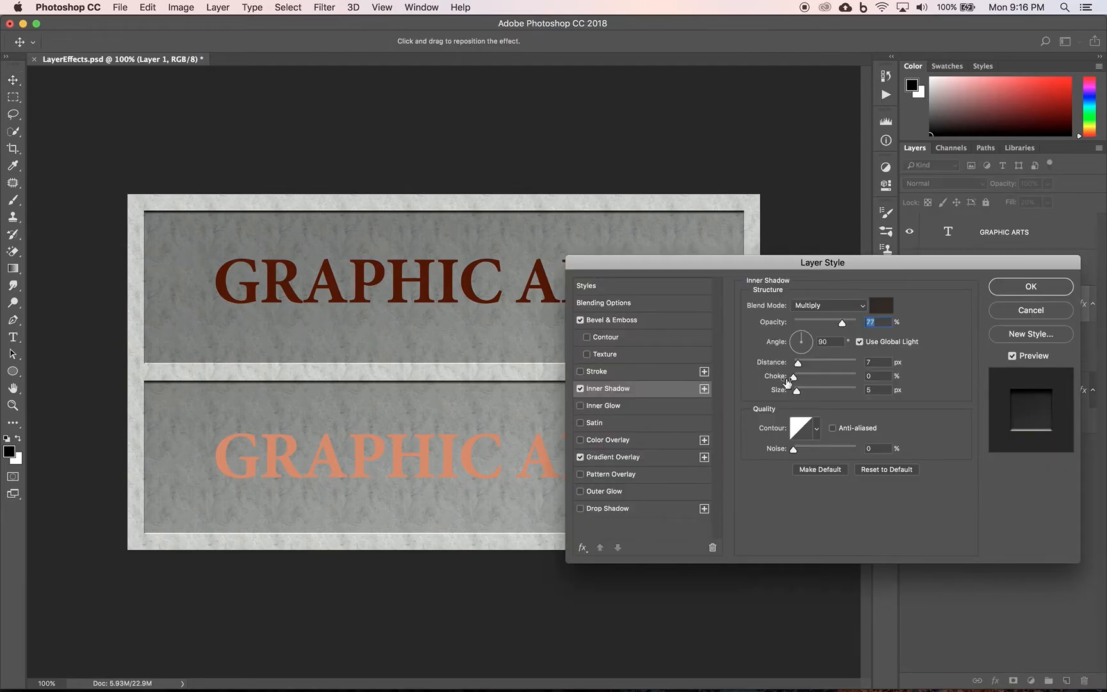
click(852, 377)
click(1025, 309)
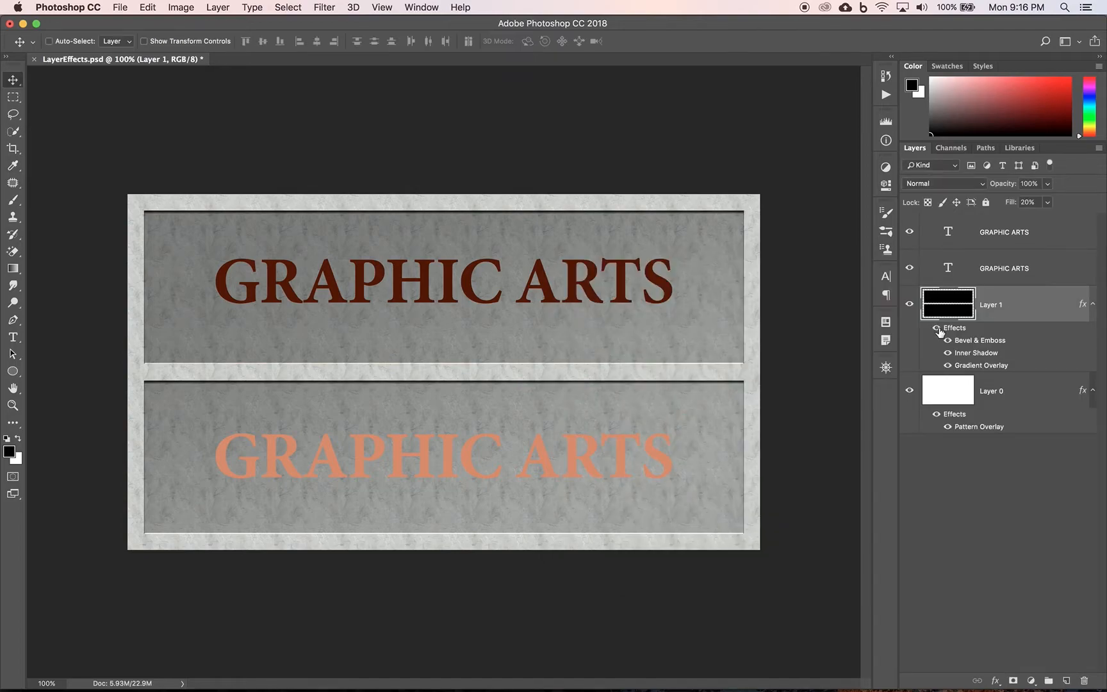
click(947, 340)
click(947, 340)
click(947, 353)
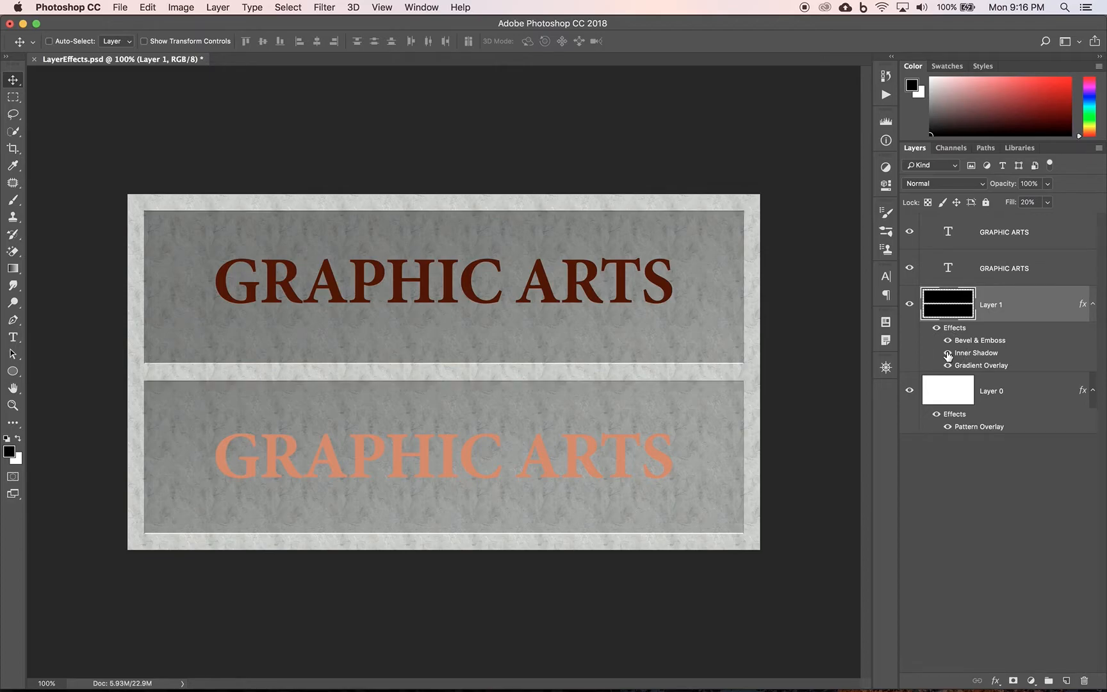
click(947, 353)
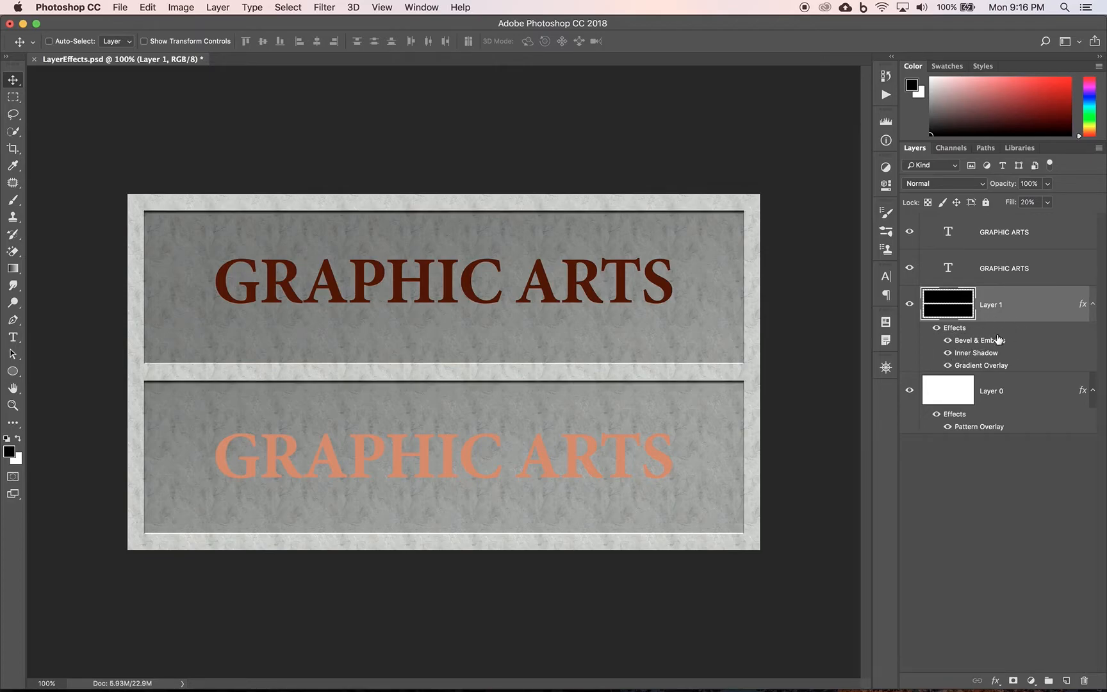
Collapse the effects lists of Layer 1 and Layer 0 and check which GRAPHIC ARTS text each type layer holds.
click(1092, 305)
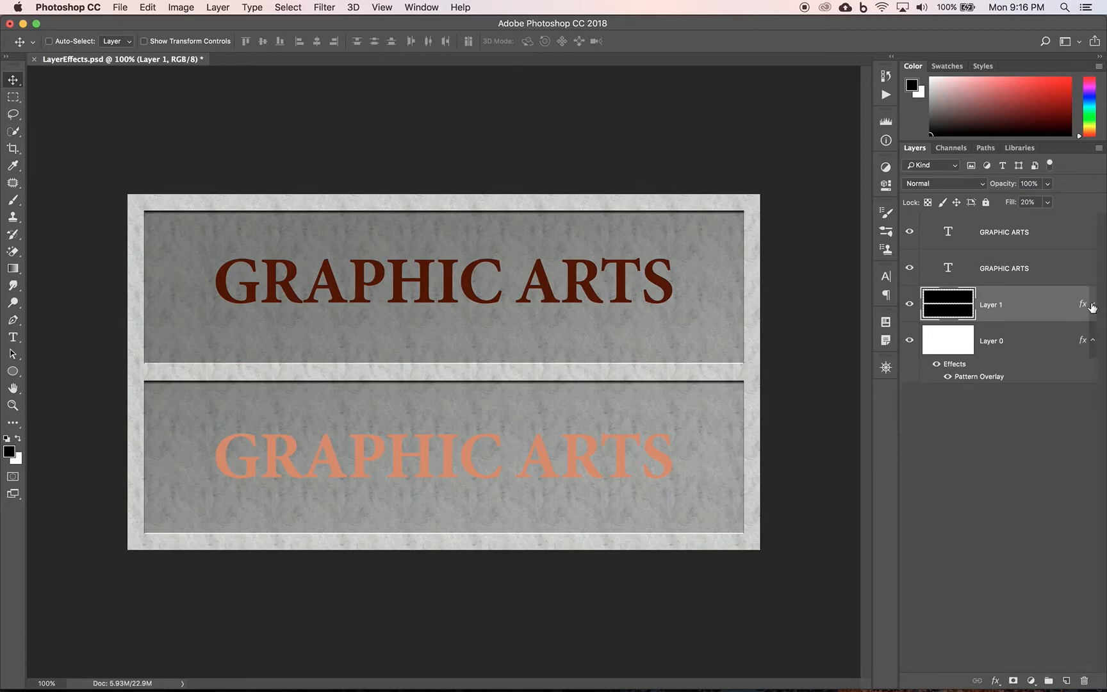
click(1093, 341)
click(909, 231)
click(909, 232)
click(910, 268)
click(910, 268)
Add a Drop Shadow to the dark brown GRAPHIC ARTS text layer and reset its settings to the defaults.
click(1009, 269)
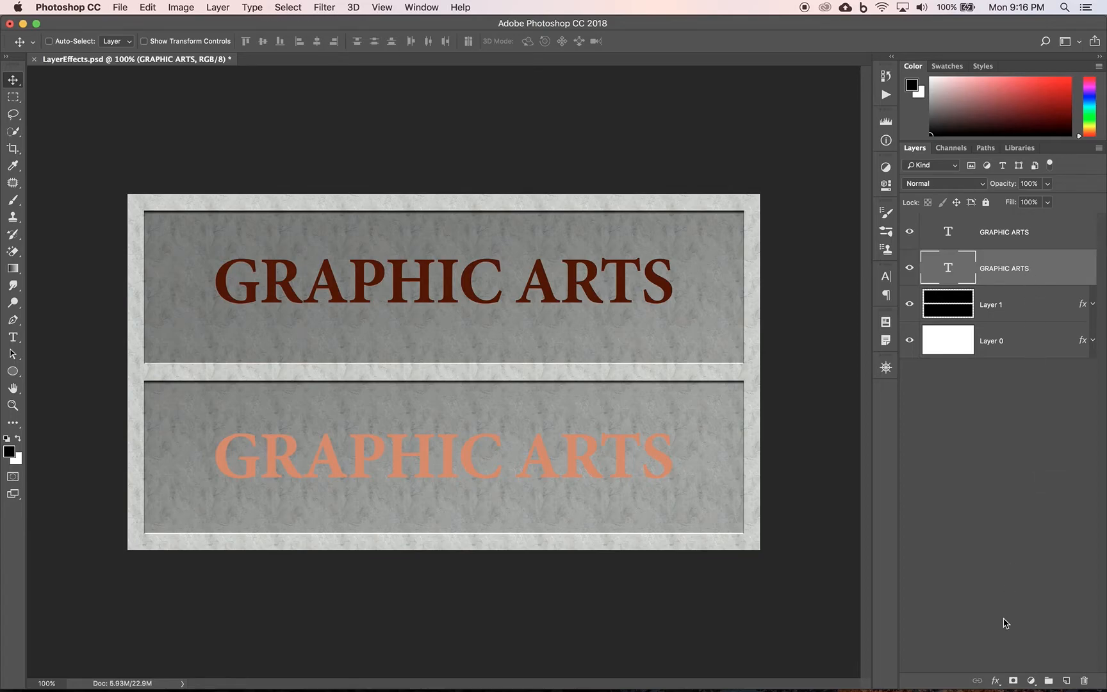
click(995, 681)
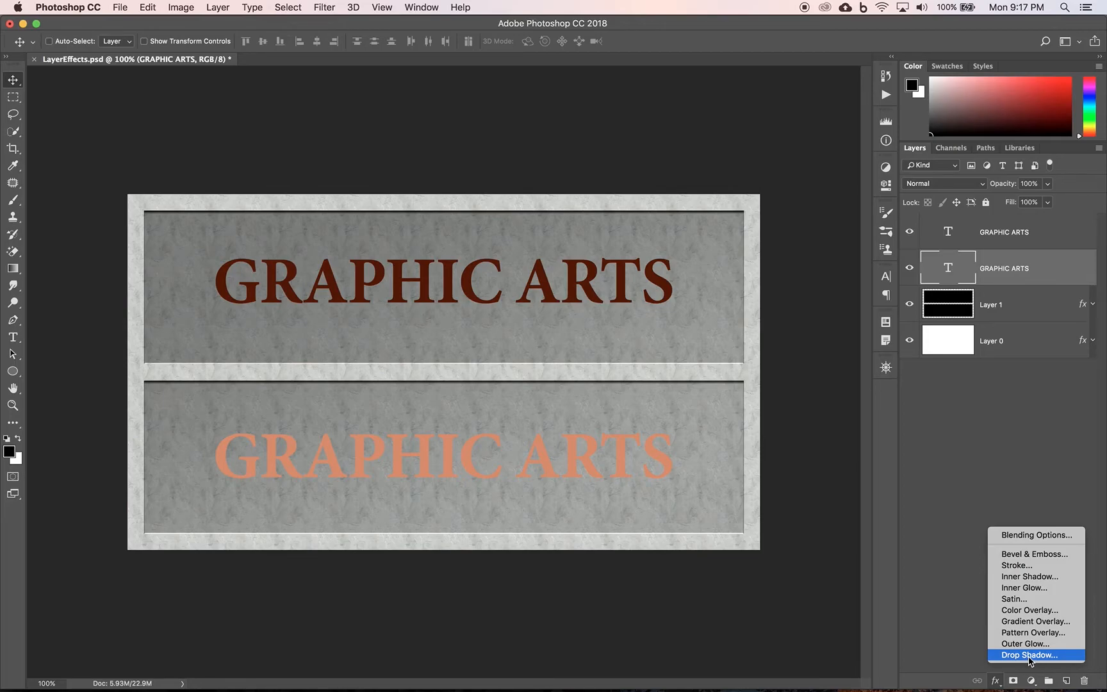
click(1028, 658)
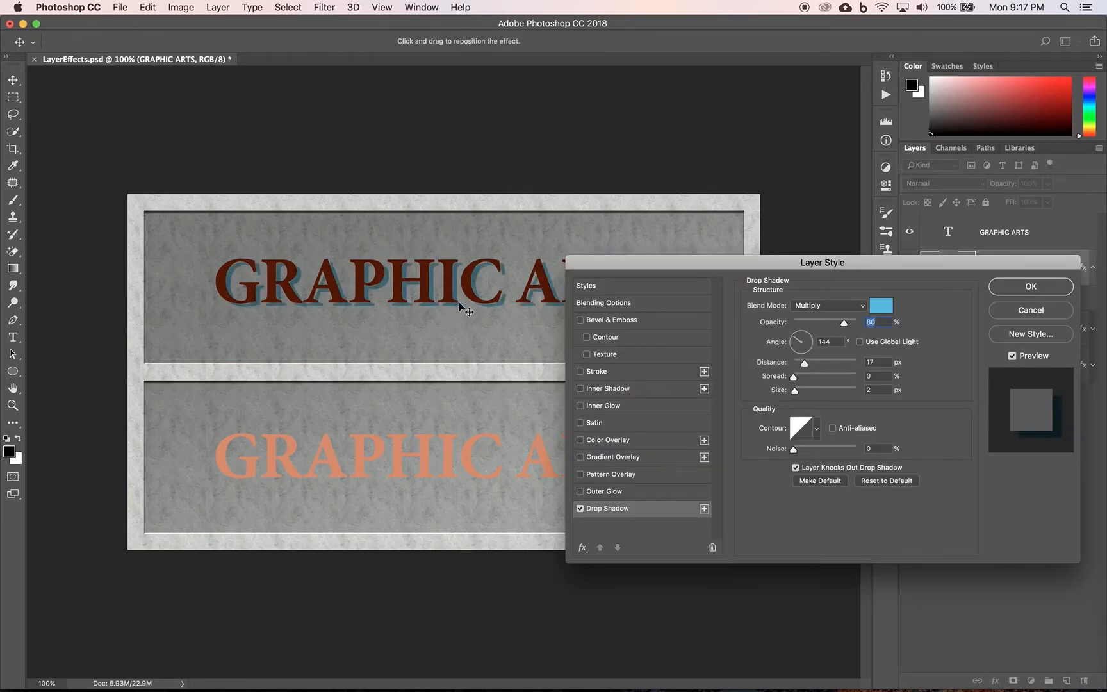
click(892, 481)
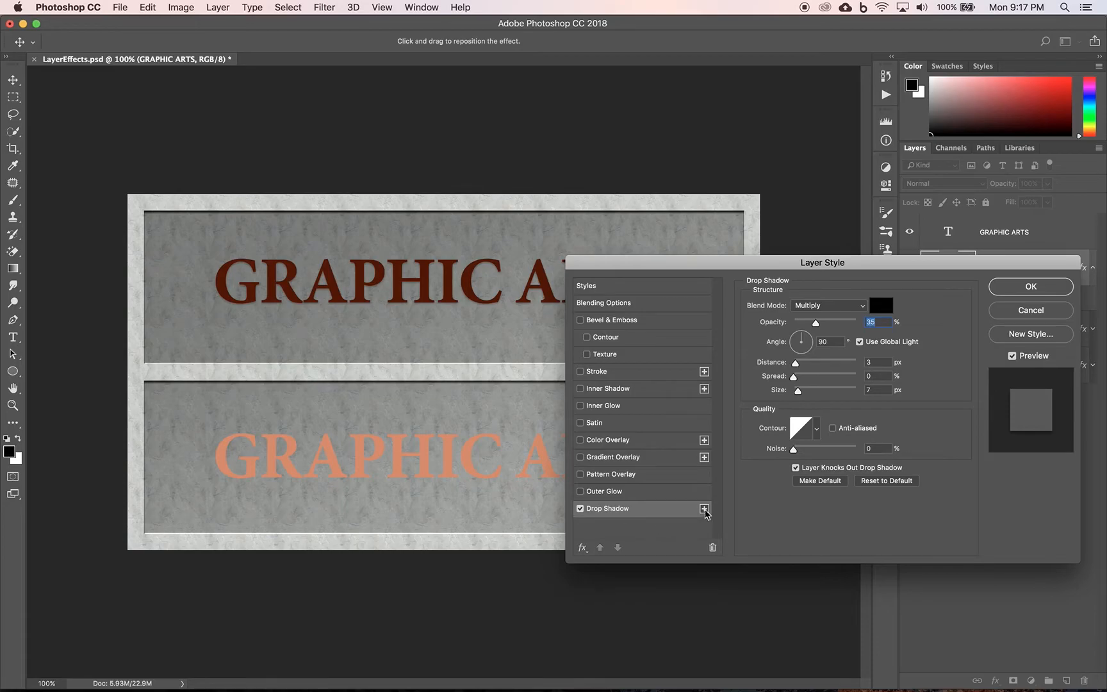
Try adding a second drop shadow to the text layer, and delete it.
click(705, 508)
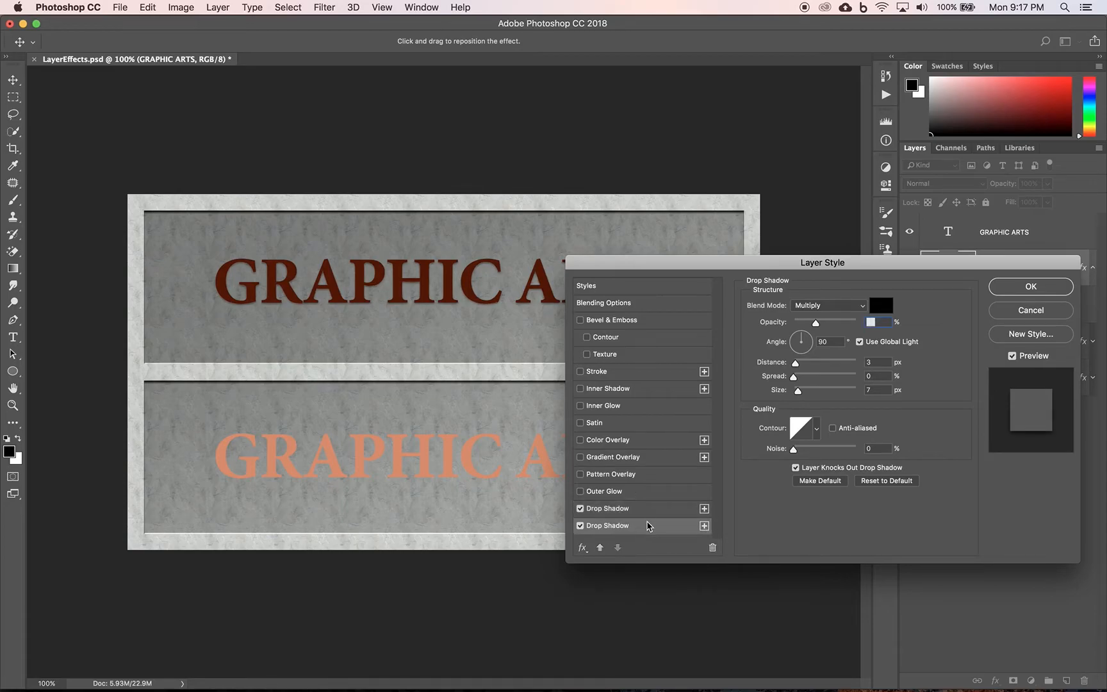
click(712, 547)
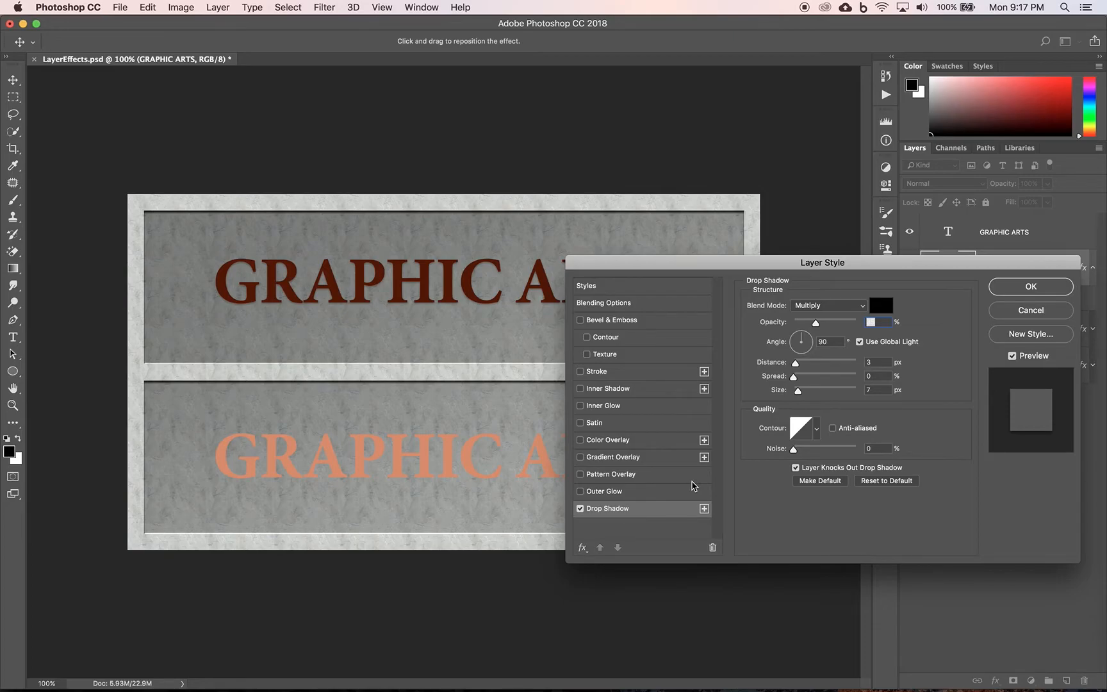
Sample a grey from the marble panel around the dark brown text as the base for the drop shadow color.
click(887, 312)
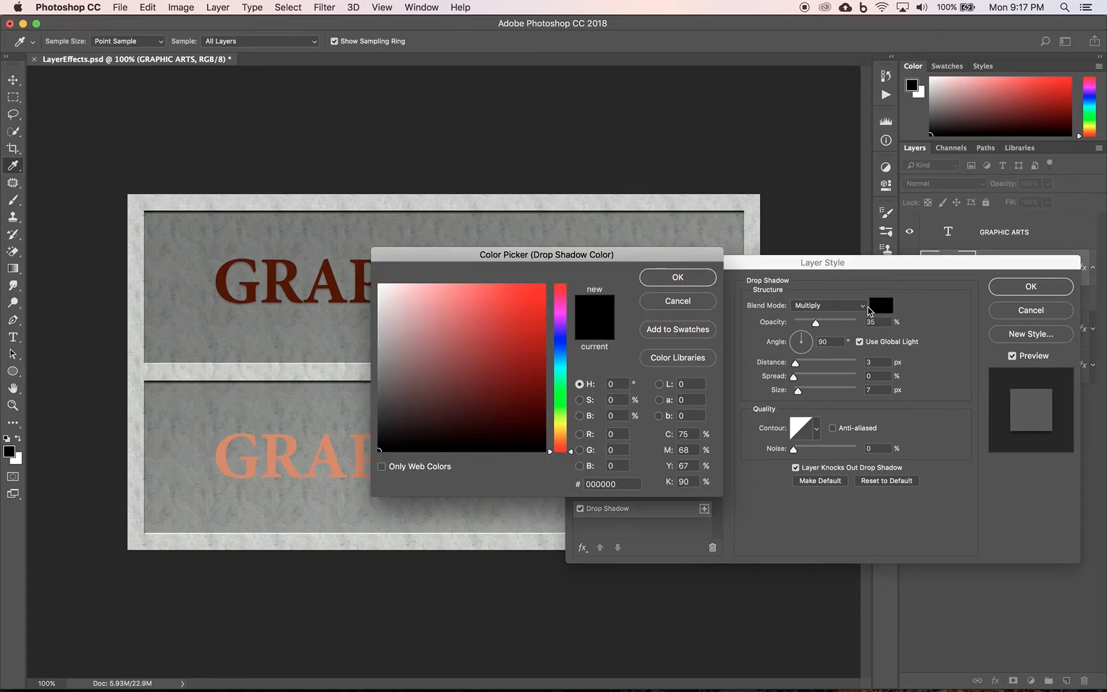
drag(610, 256, 769, 263)
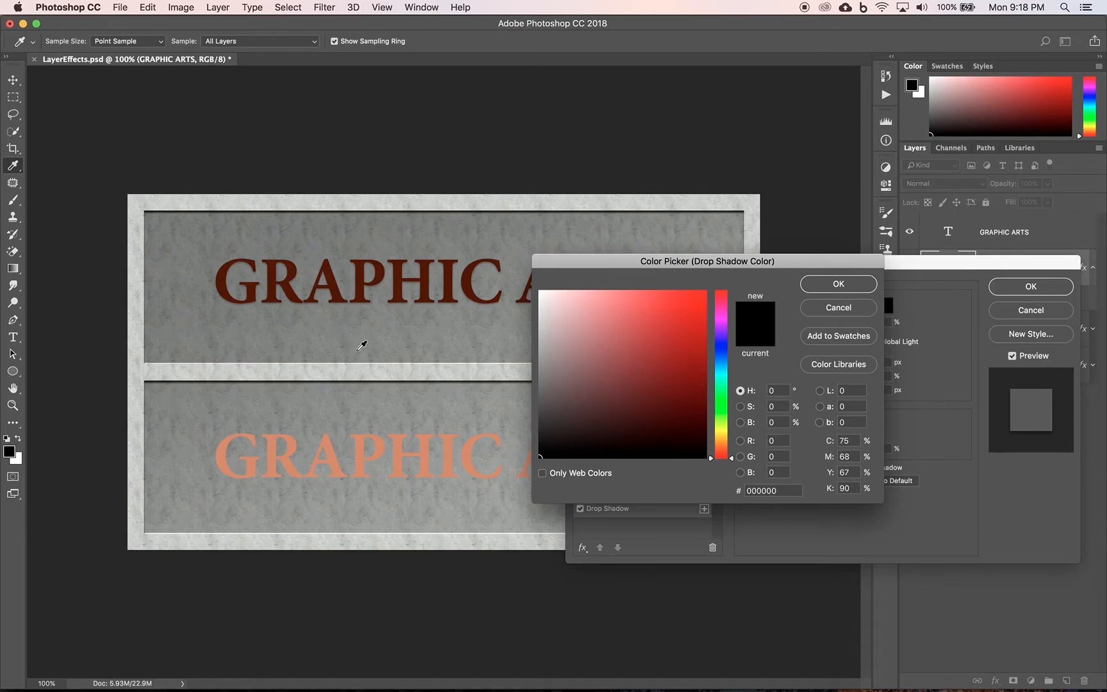
click(357, 243)
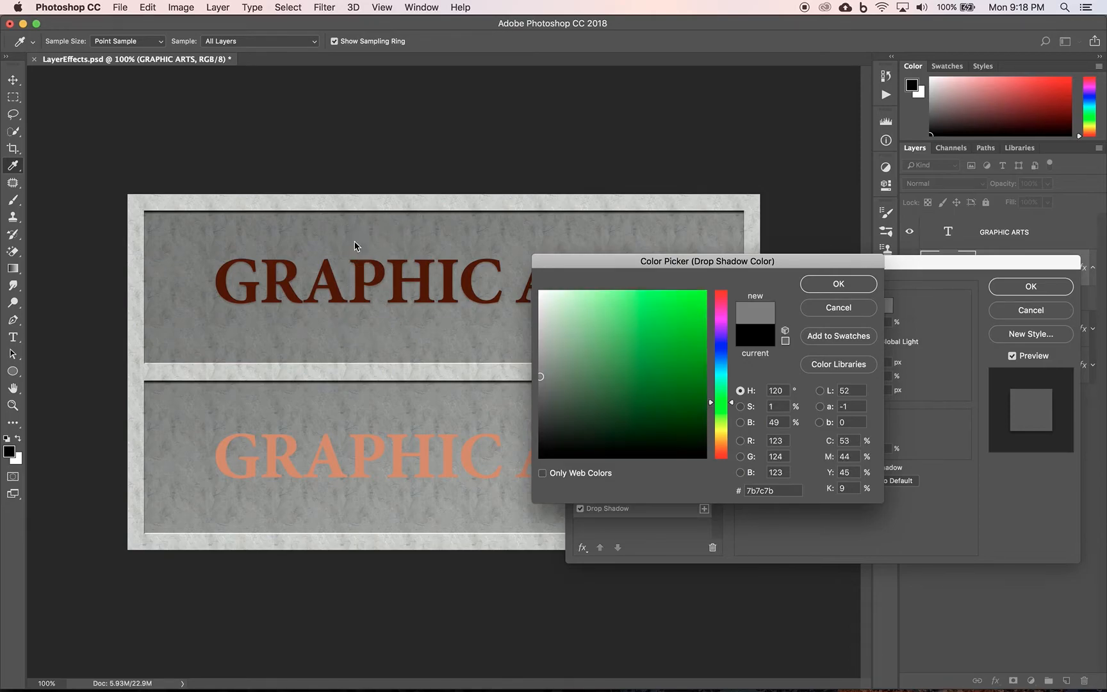
click(351, 324)
click(277, 320)
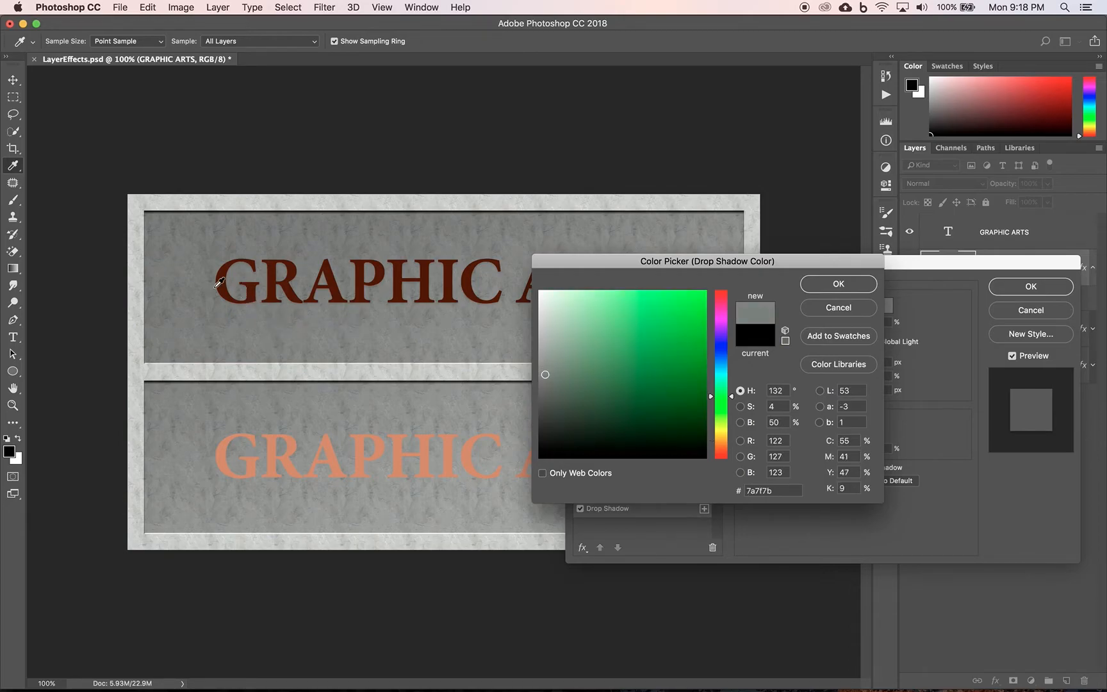
click(195, 284)
click(309, 335)
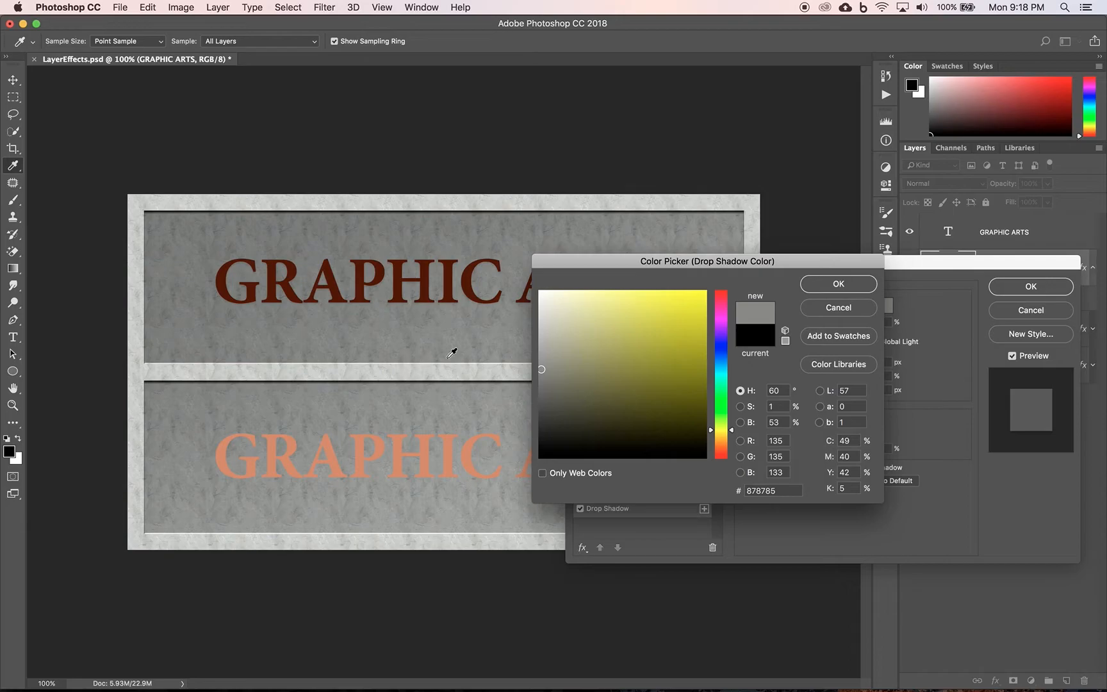
click(470, 336)
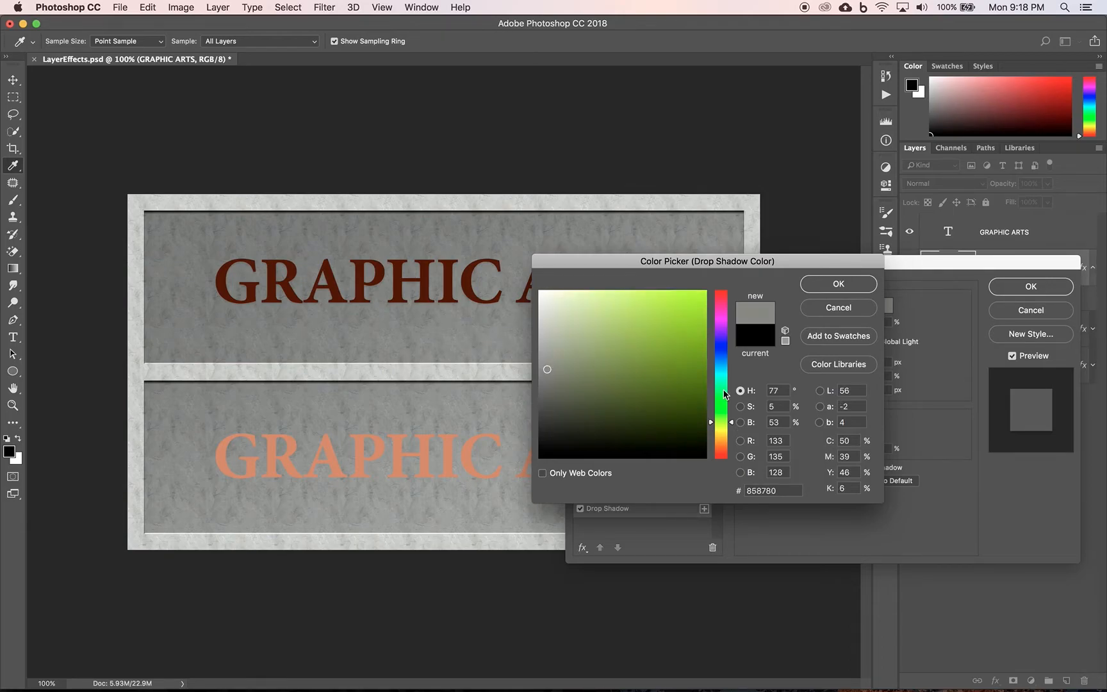
Set the drop shadow color to hue 80°, saturation 15% and brightness 55%.
double_click(775, 391)
text(80)
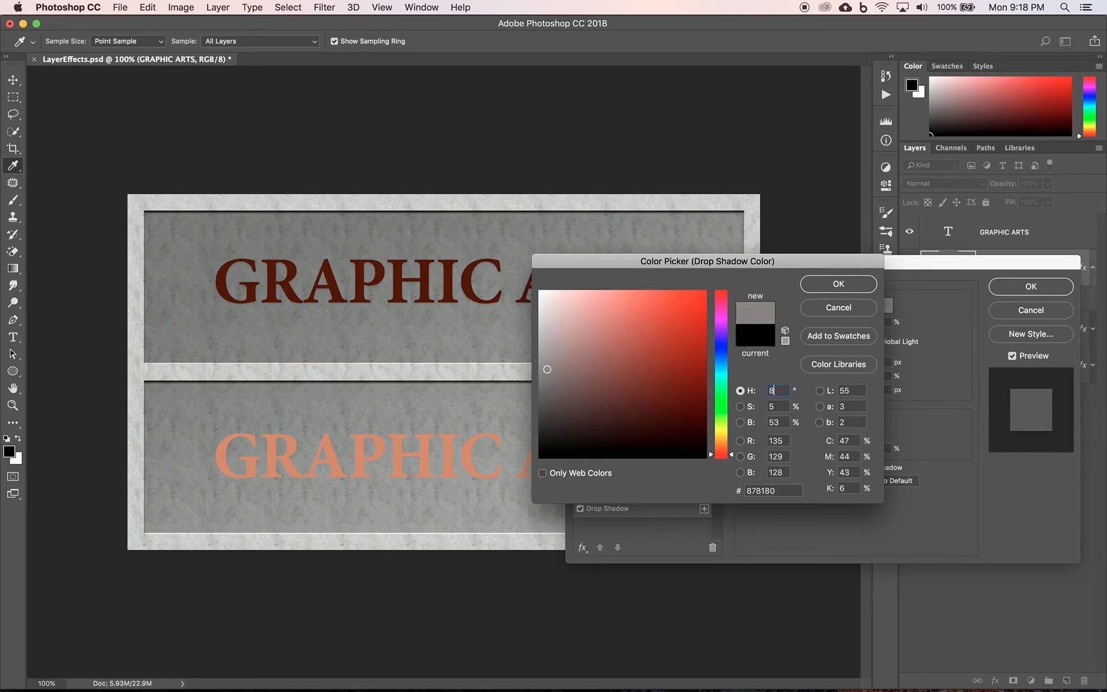
double_click(772, 408)
text(15)
double_click(774, 420)
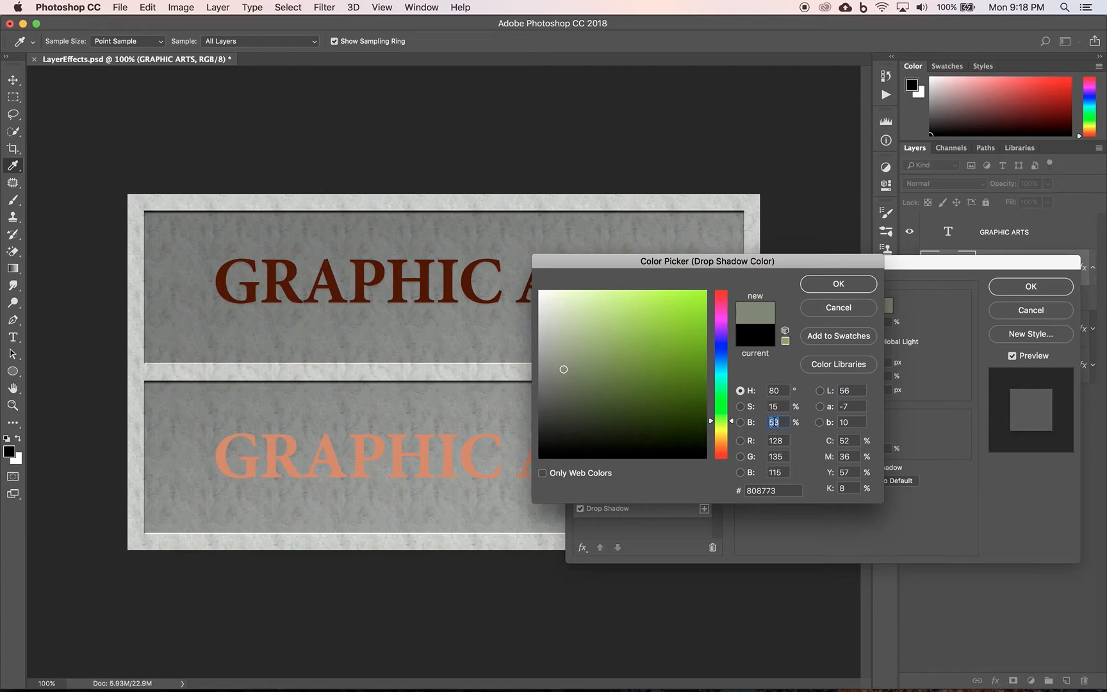
text(60)
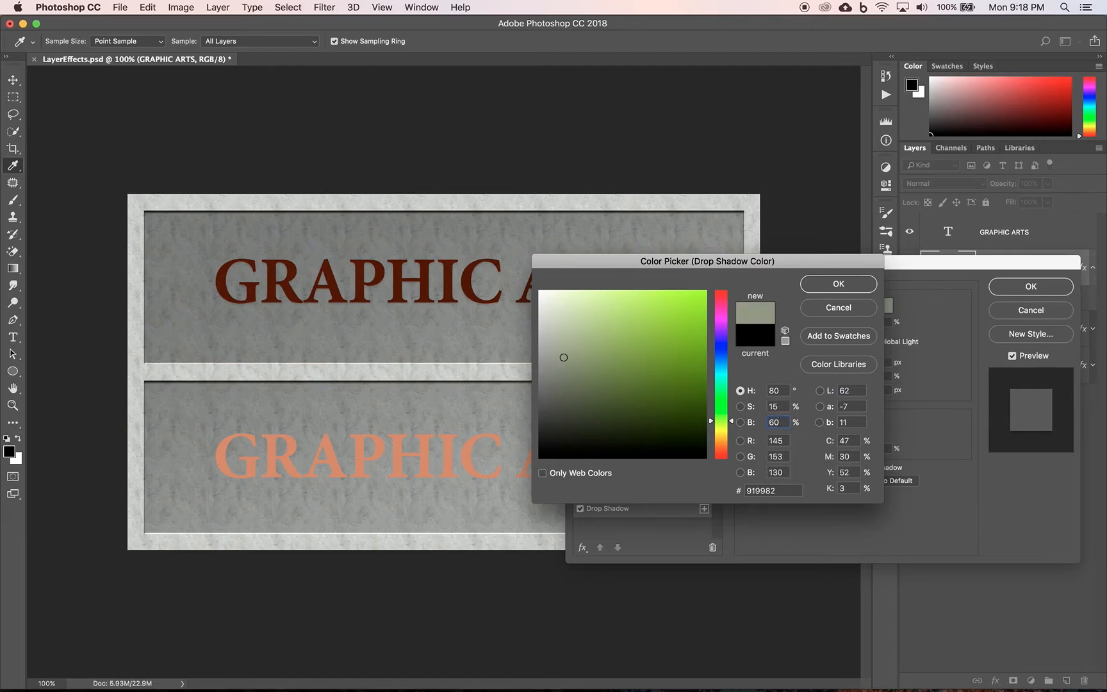
click(775, 422)
text(55)
click(854, 283)
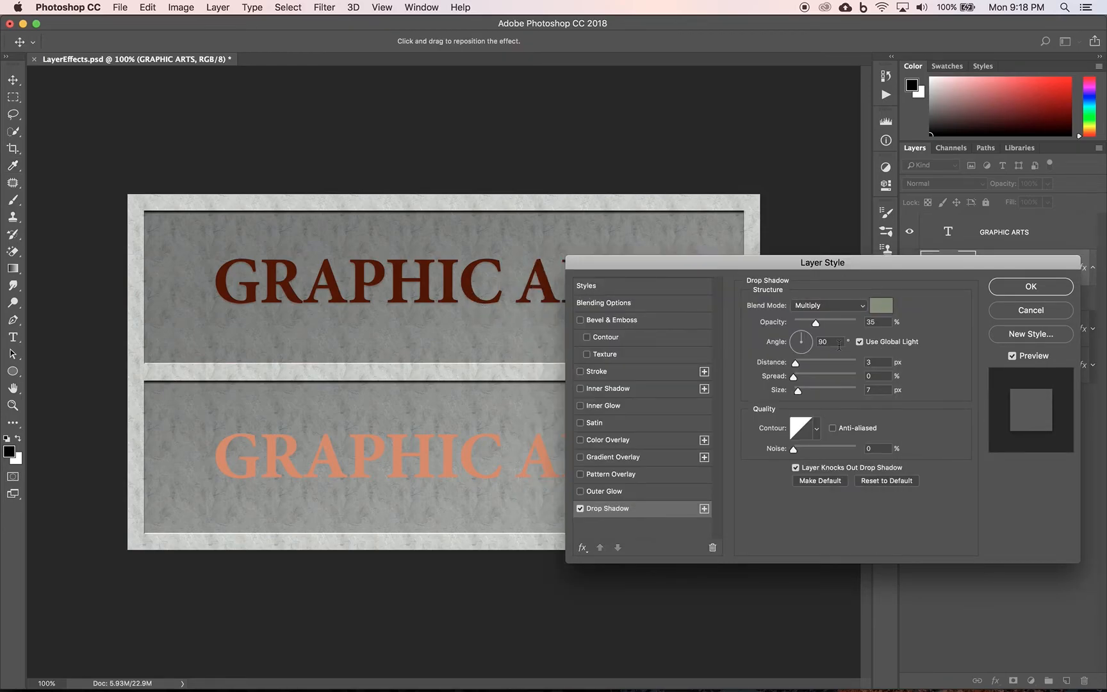
Try the drop shadow with 59% opacity, a 12 px distance and spread values up to 100%.
mouse_move(816, 323)
mouse_down()
mouse_move(873, 328)
mouse_move(832, 324)
mouse_up()
mouse_move(798, 369)
mouse_down()
mouse_move(824, 368)
mouse_move(790, 369)
mouse_move(810, 369)
mouse_up()
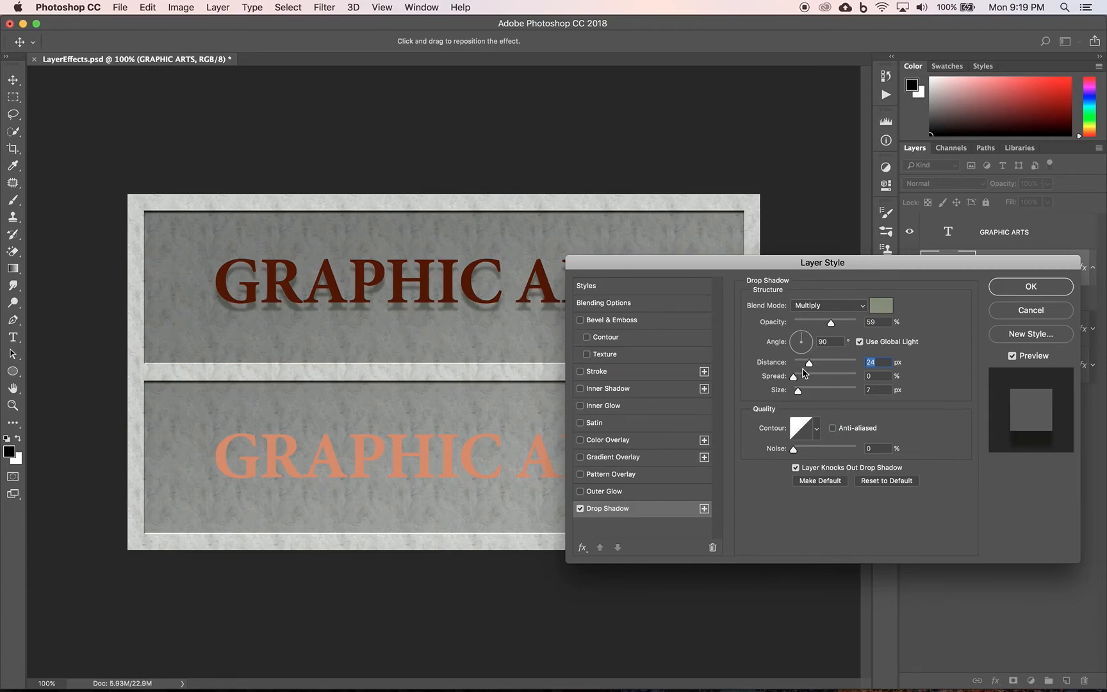
drag(809, 369, 849, 379)
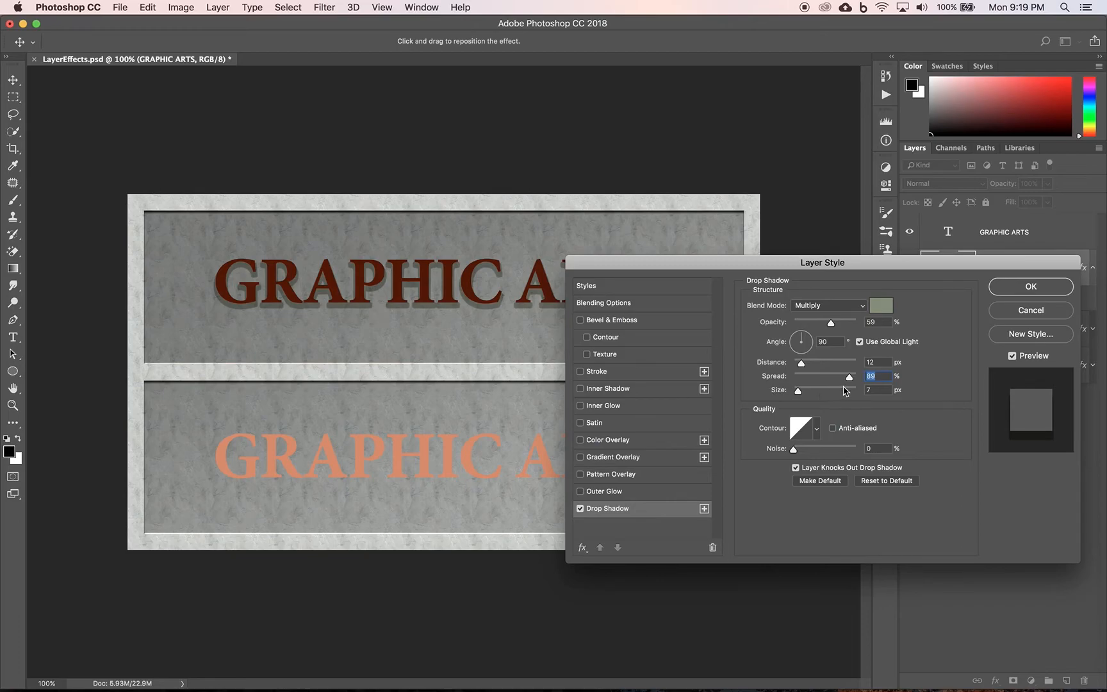
drag(849, 378, 799, 380)
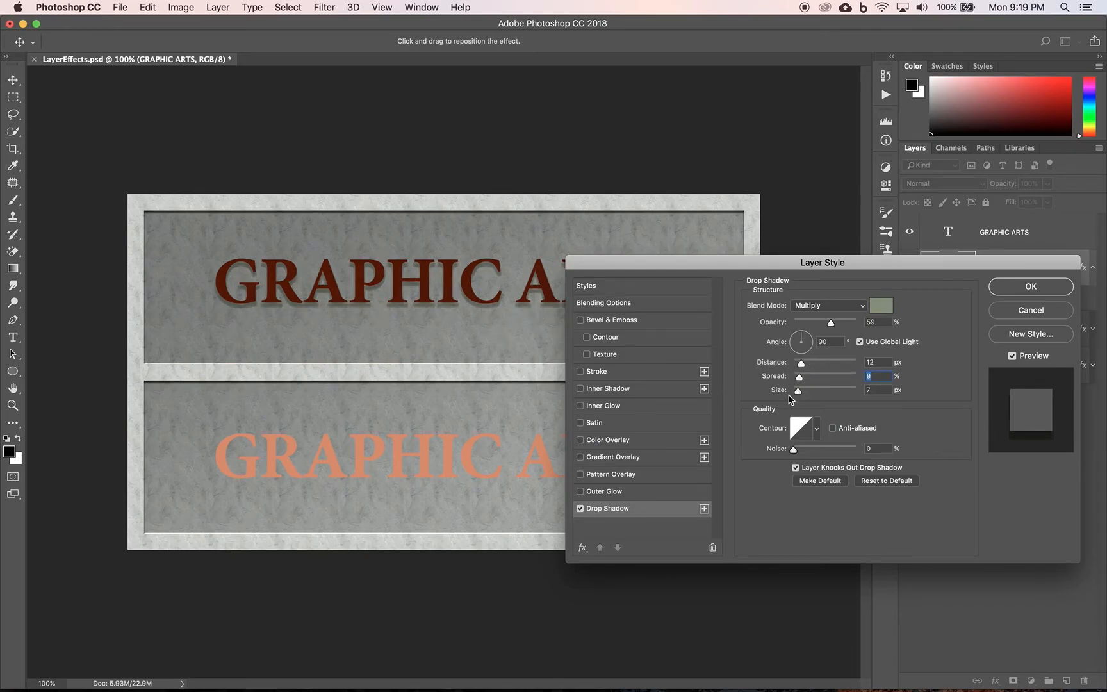
drag(799, 381, 882, 382)
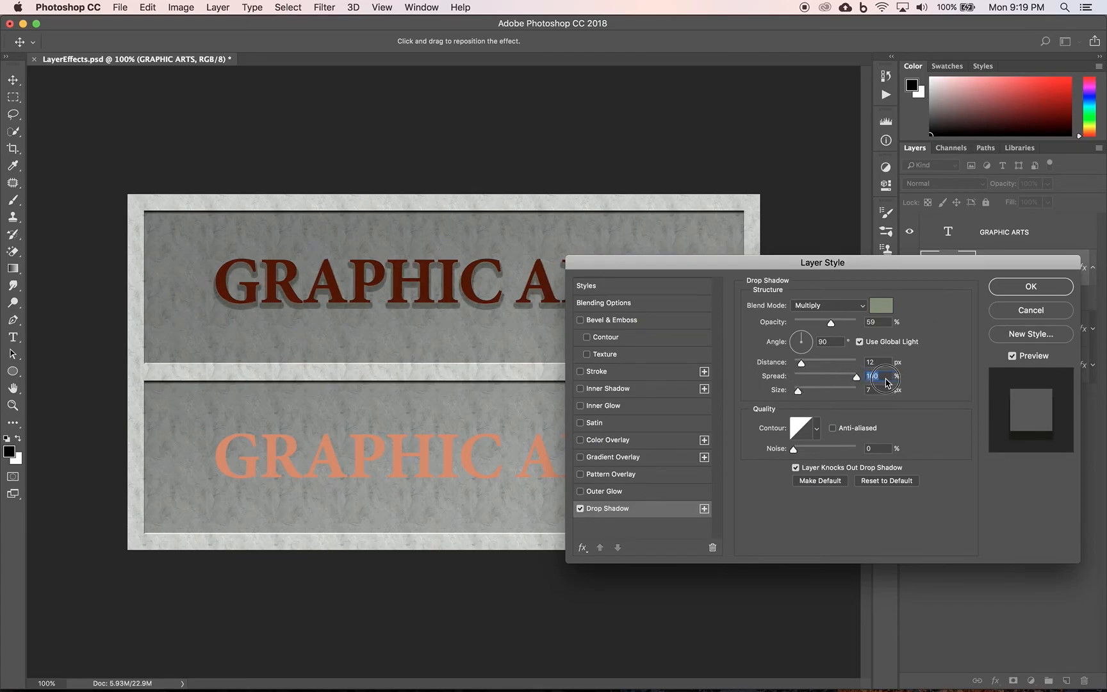
Set the drop shadow's opacity to 100%, its size to 5 px and its spread to 20%.
drag(831, 322, 874, 324)
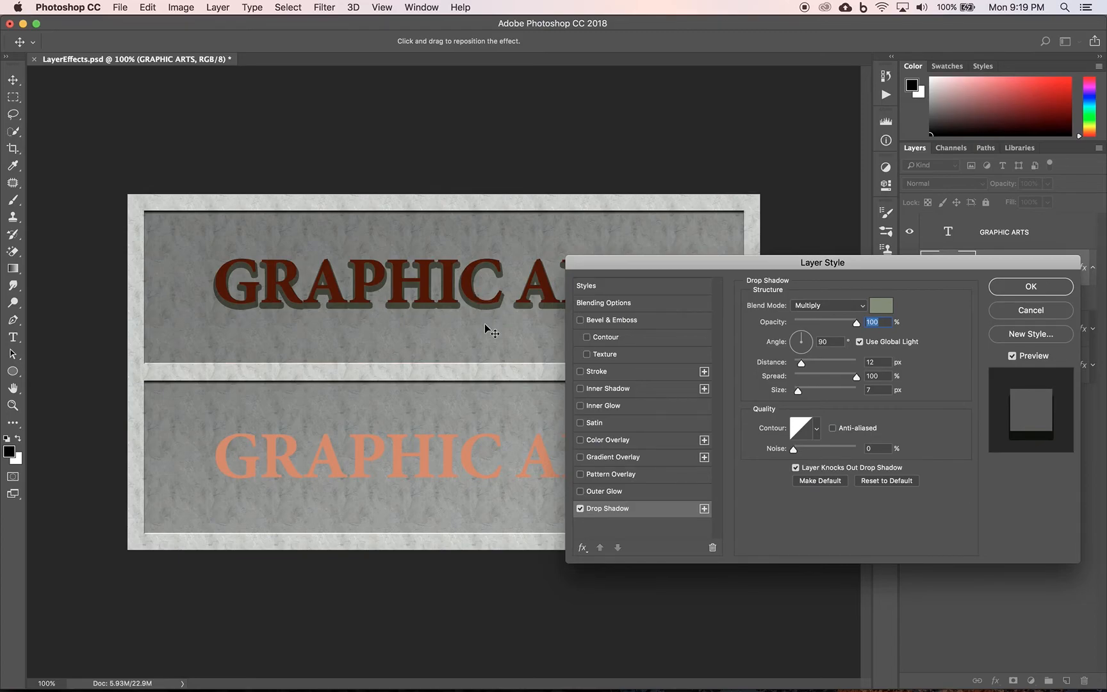
mouse_move(798, 394)
mouse_down()
mouse_move(869, 393)
mouse_move(802, 393)
mouse_up()
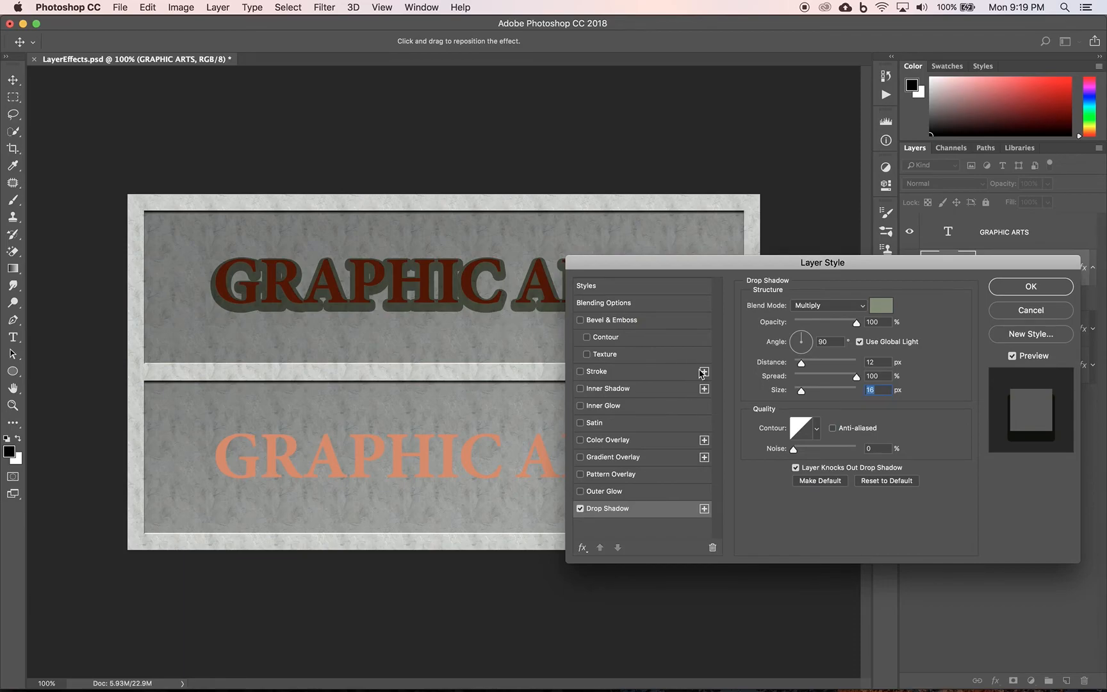
mouse_move(801, 394)
mouse_down()
mouse_move(811, 393)
mouse_move(800, 394)
mouse_up()
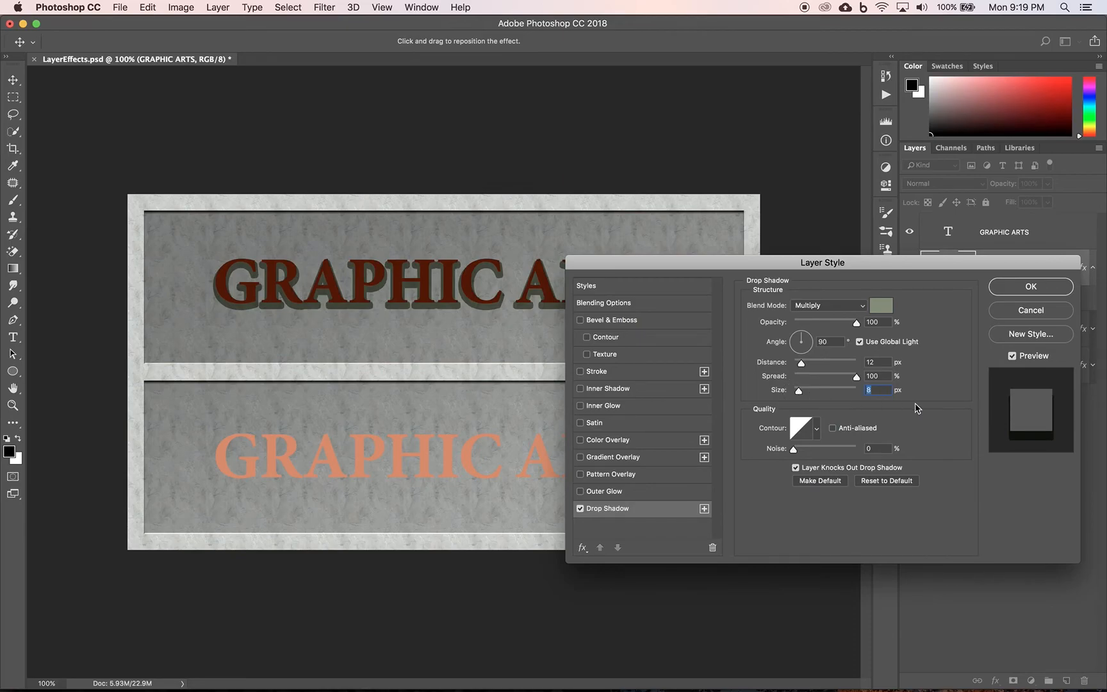
text(5)
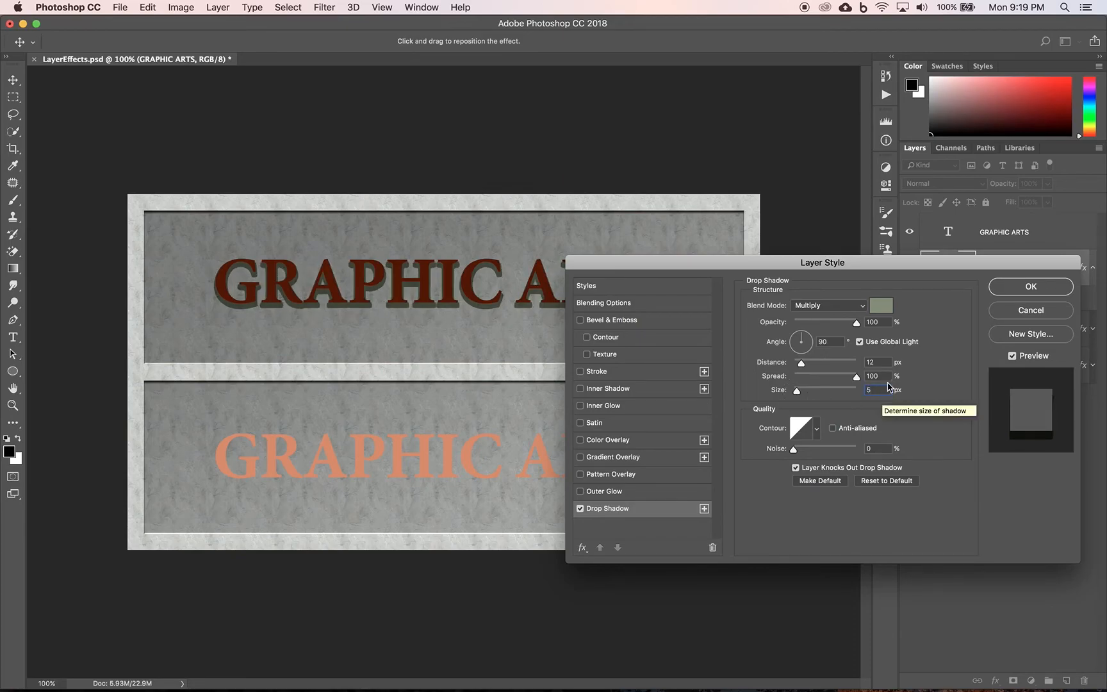
click(875, 371)
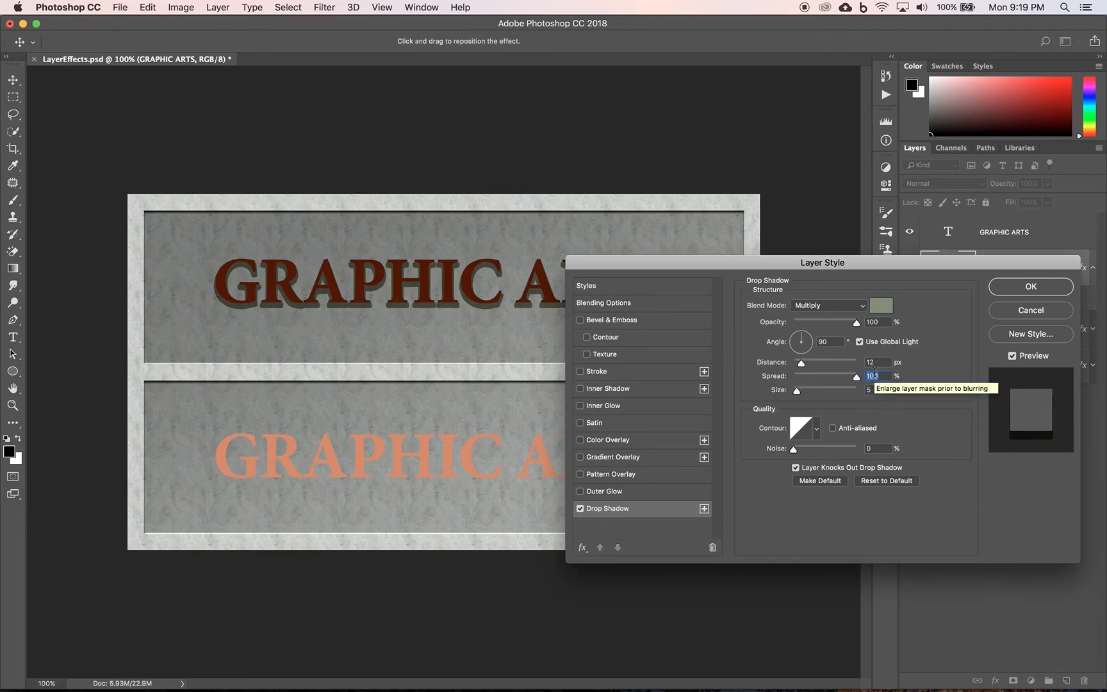
text(20)
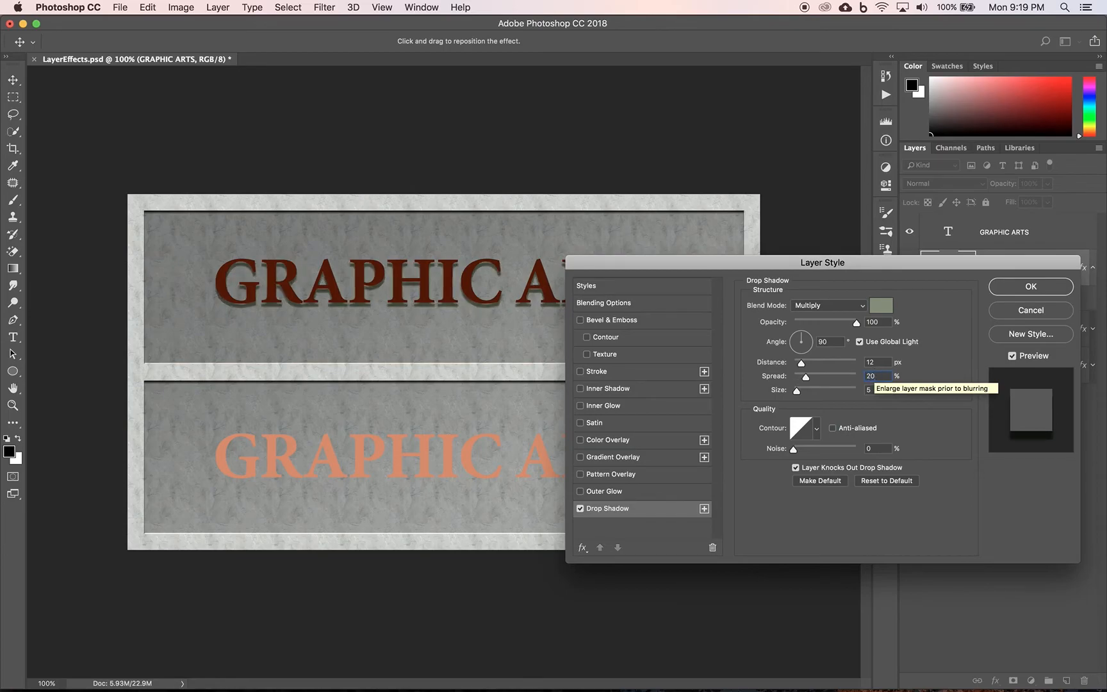
Reposition the drop shadow on the canvas to a 123° angle and 7 px distance, lower its opacity, and apply the style.
drag(411, 305, 446, 277)
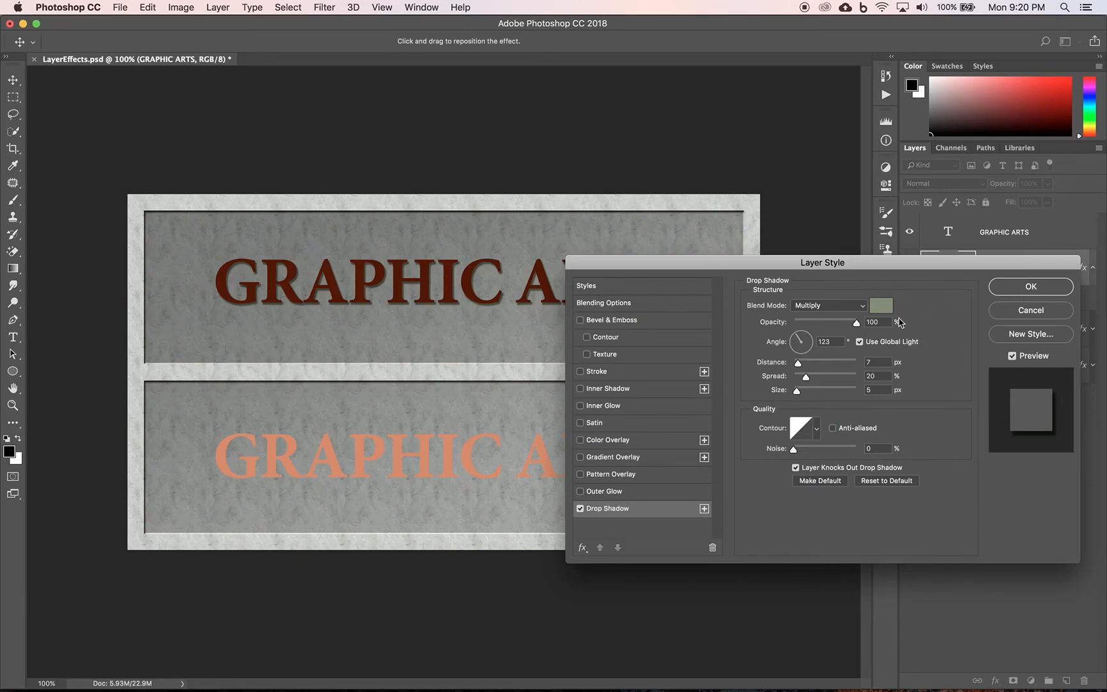
drag(856, 323, 840, 325)
click(1035, 291)
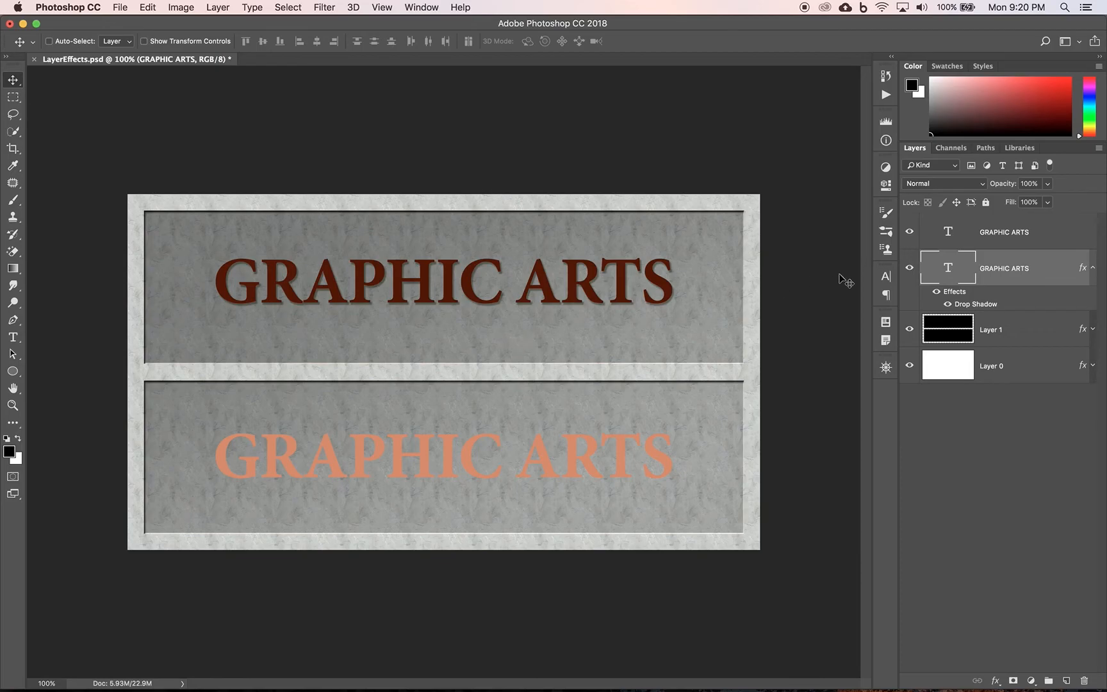
Add an Inner Shadow to the salmon GRAPHIC ARTS text layer with a size of 7 px and a choke of 20%.
click(1052, 232)
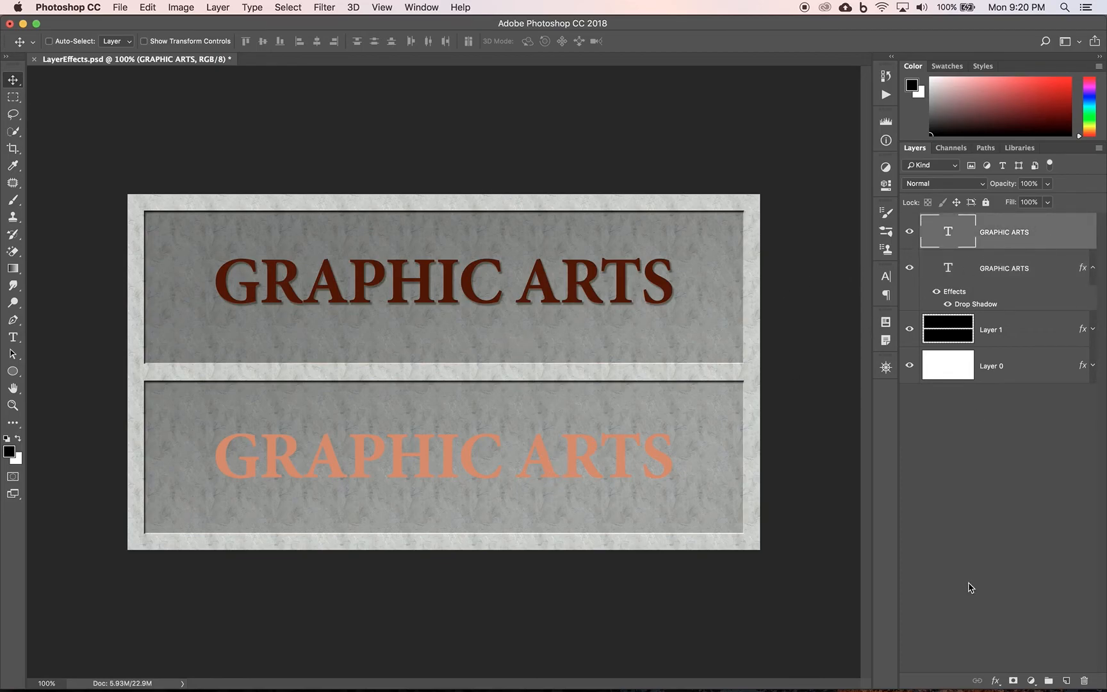
click(996, 682)
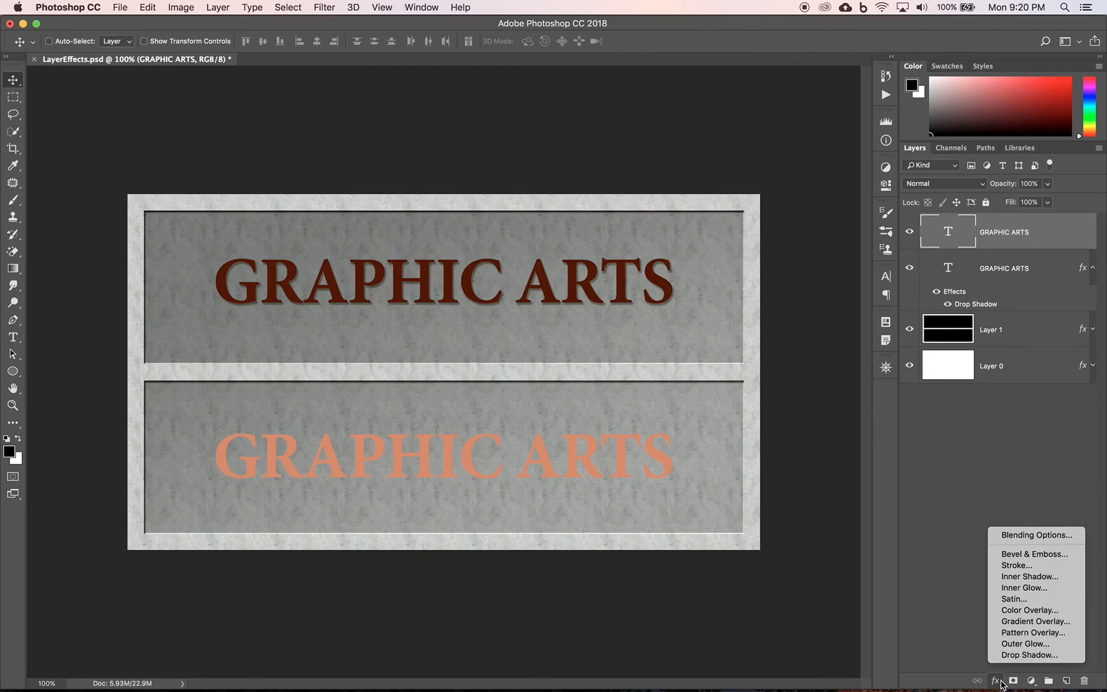
click(1032, 578)
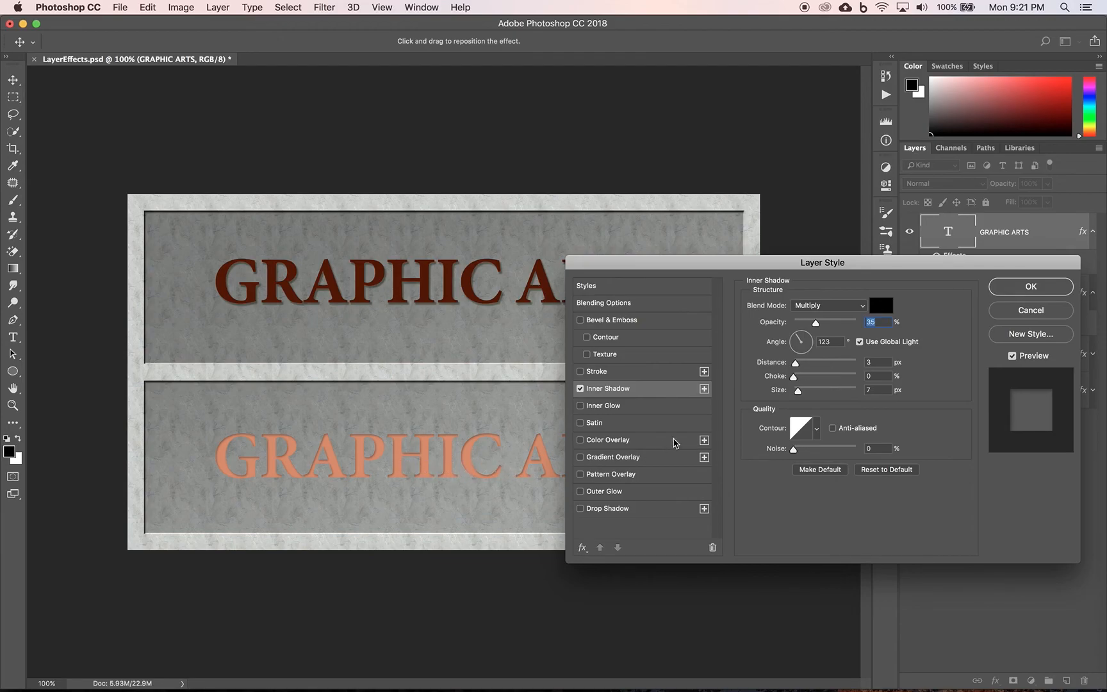
drag(799, 389, 800, 391)
text(7)
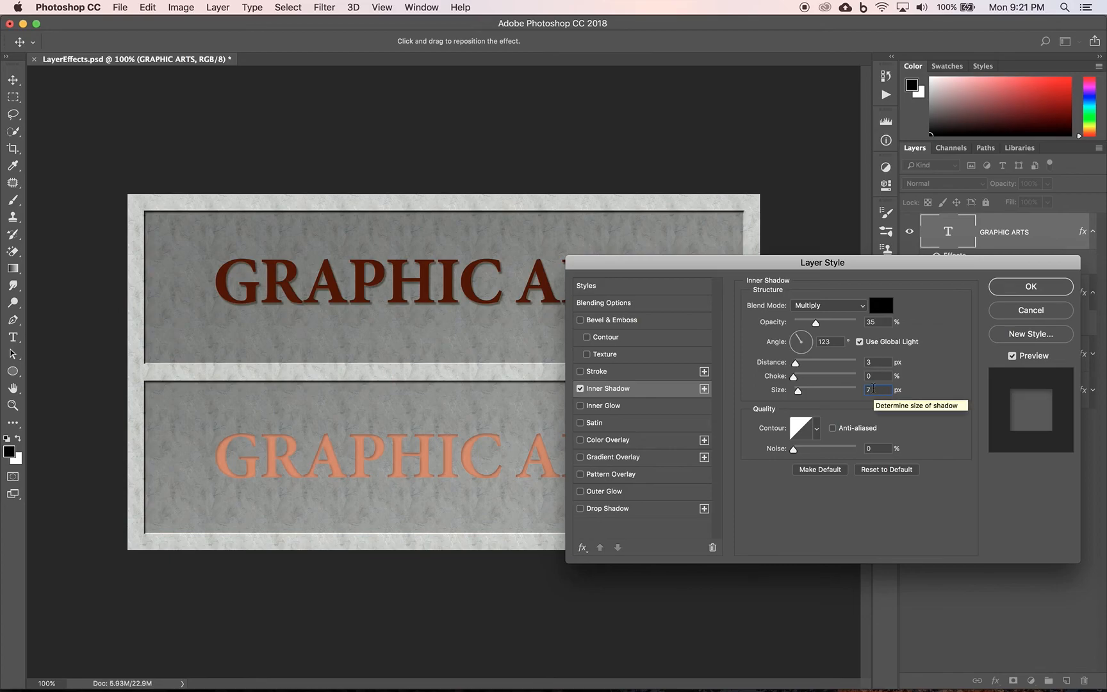
click(794, 377)
drag(794, 377, 806, 378)
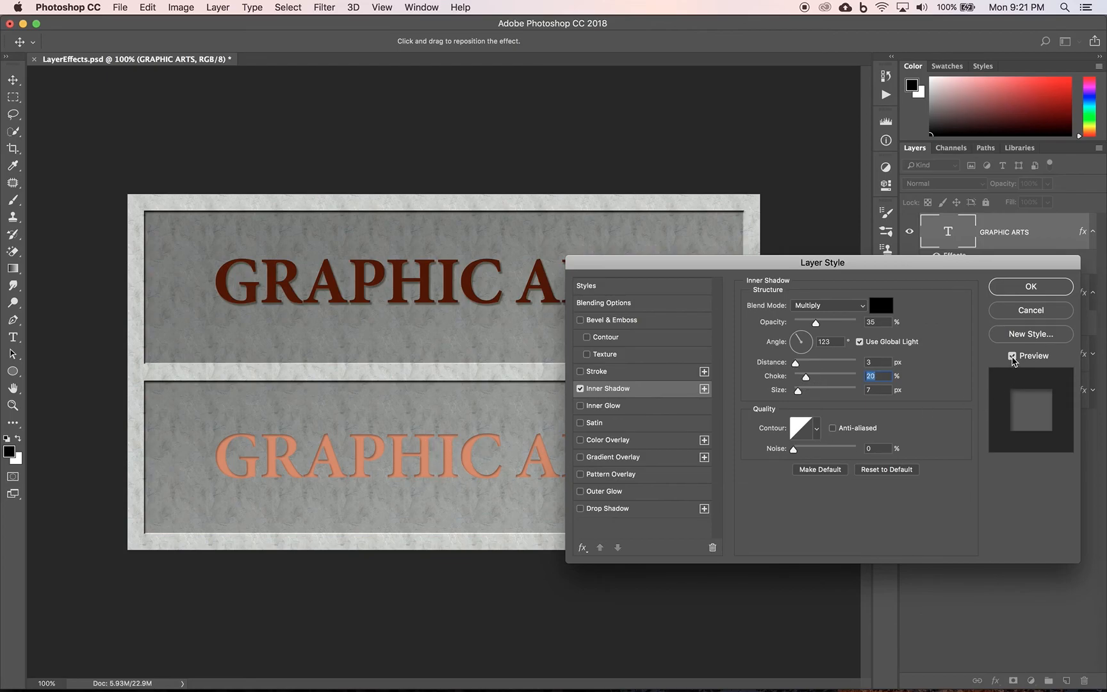
Compare the salmon text with and without the Inner Shadow preview, and apply the effect.
click(1013, 357)
click(1013, 356)
click(1013, 356)
click(1013, 357)
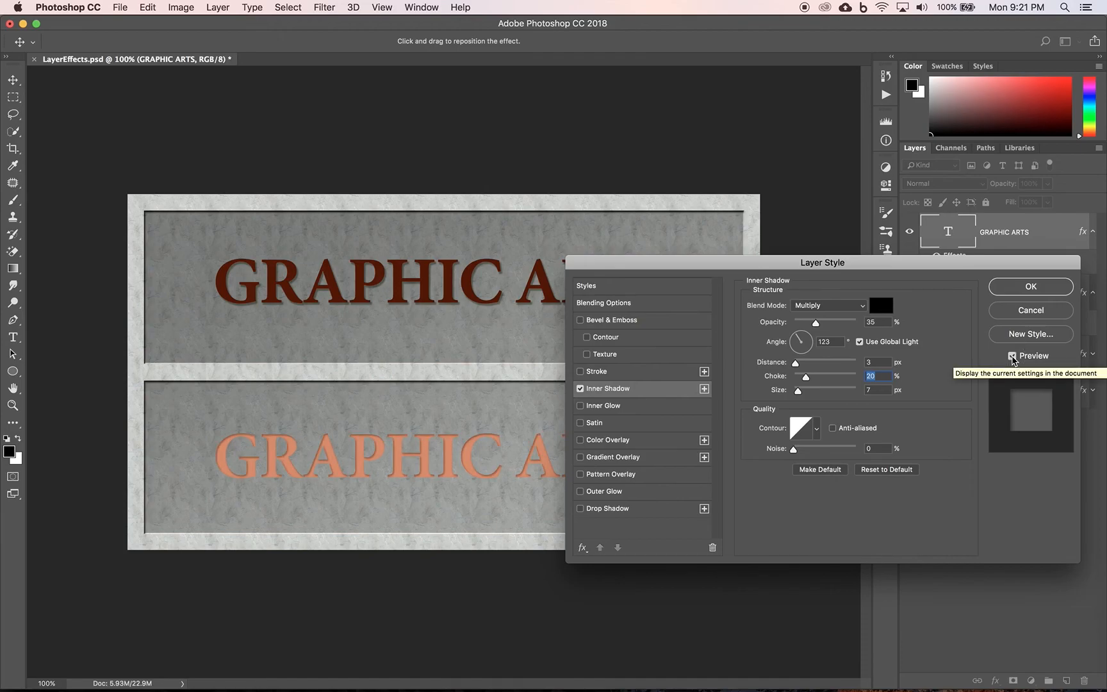
click(1030, 293)
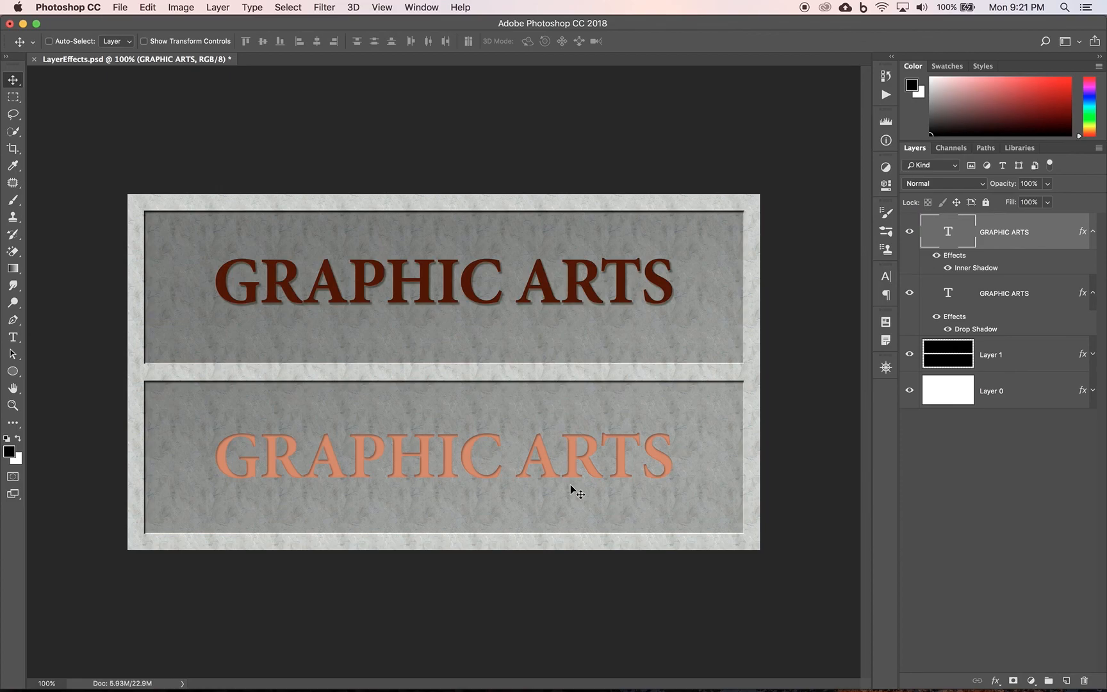
Expand Layer 1's effects list.
click(1092, 355)
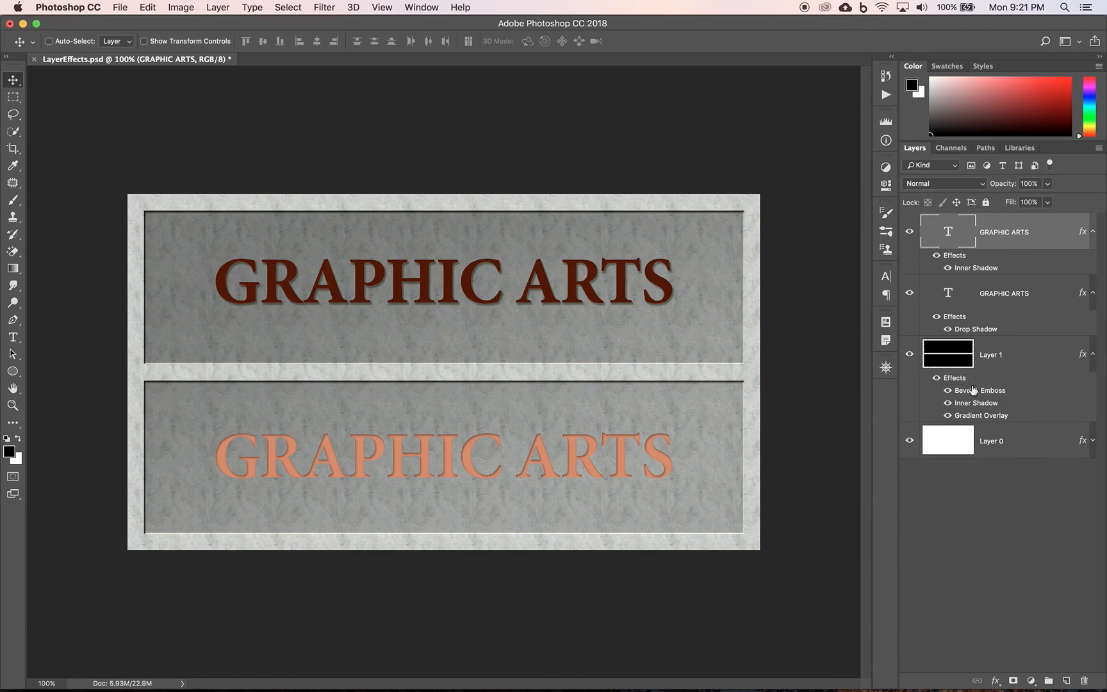